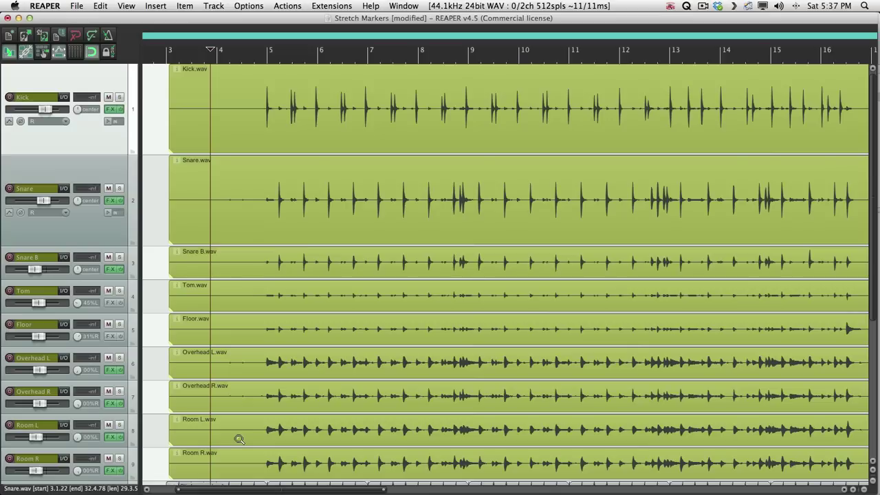
# - Audition the drums, then select all nine drum items and group them
pyautogui.press('space')
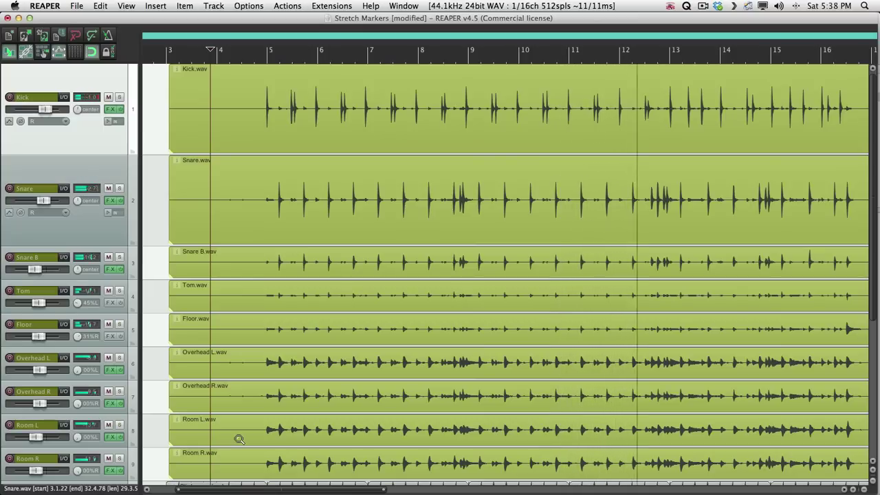
pyautogui.press('space')
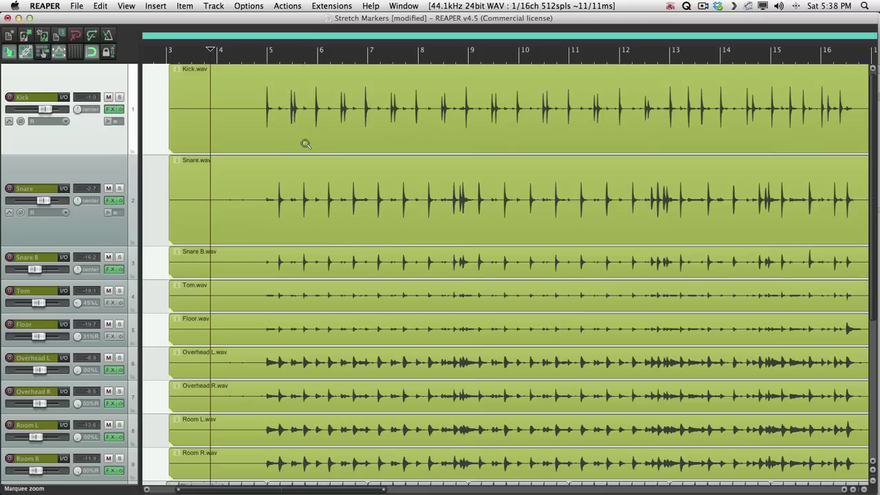
pyautogui.moveTo(162, 96); pyautogui.dragTo(294, 477)
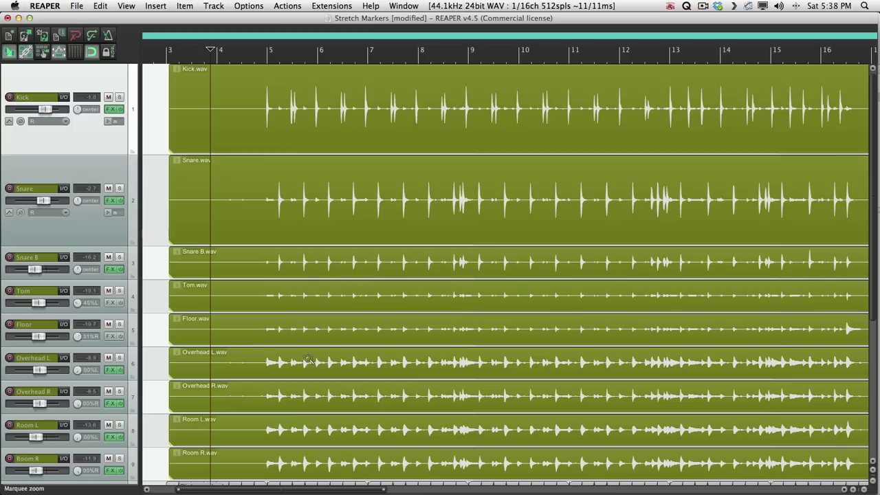
pyautogui.rightClick(247, 100)
pyautogui.moveTo(268, 143)
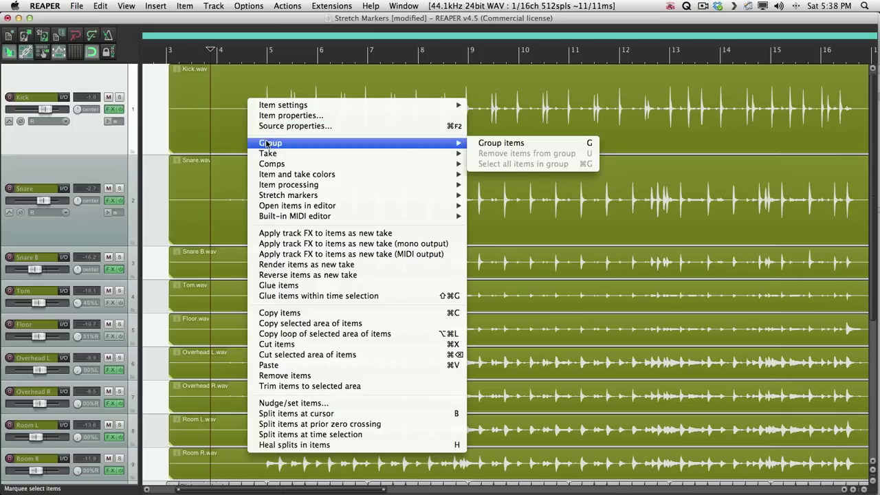
pyautogui.click(501, 143)
# - Test-drag the grouped drum items and return them to their bar 3 start
pyautogui.keyDown('ctrl'); pyautogui.click(236, 113); pyautogui.keyUp('ctrl')
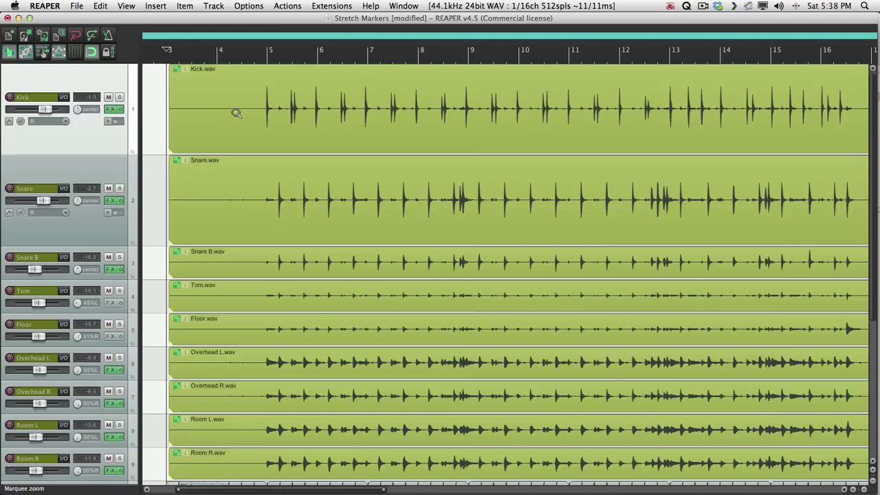
pyautogui.moveTo(344, 84); pyautogui.dragTo(334, 114)
pyautogui.click(156, 86)
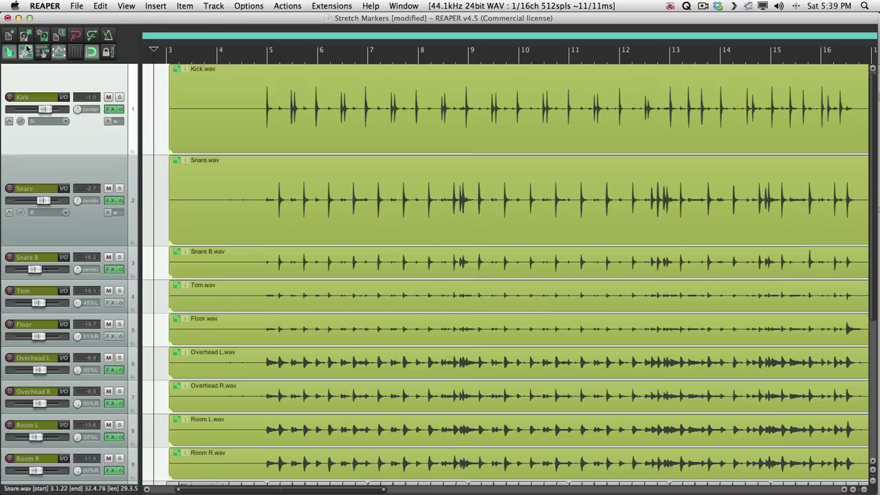
# - Select the Snare item, zoom in on its hits, and reach its Item processing menu
pyautogui.click(272, 158)
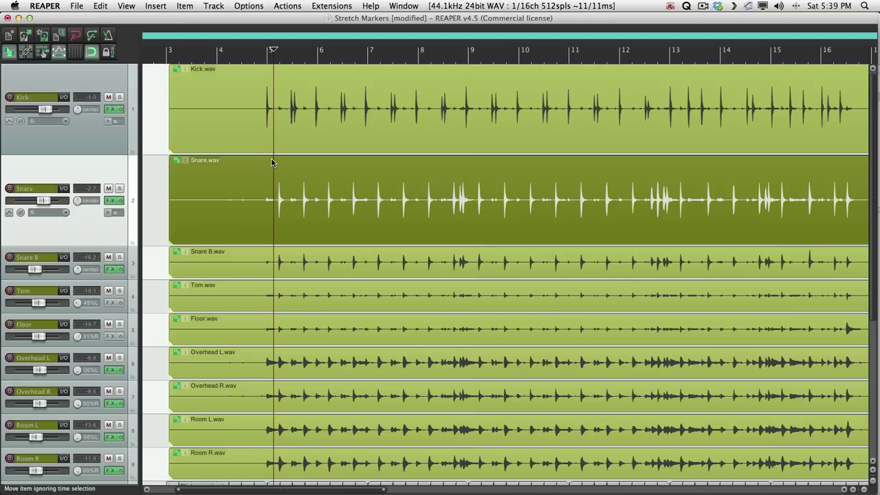
pyautogui.moveTo(268, 220); pyautogui.dragTo(852, 227)
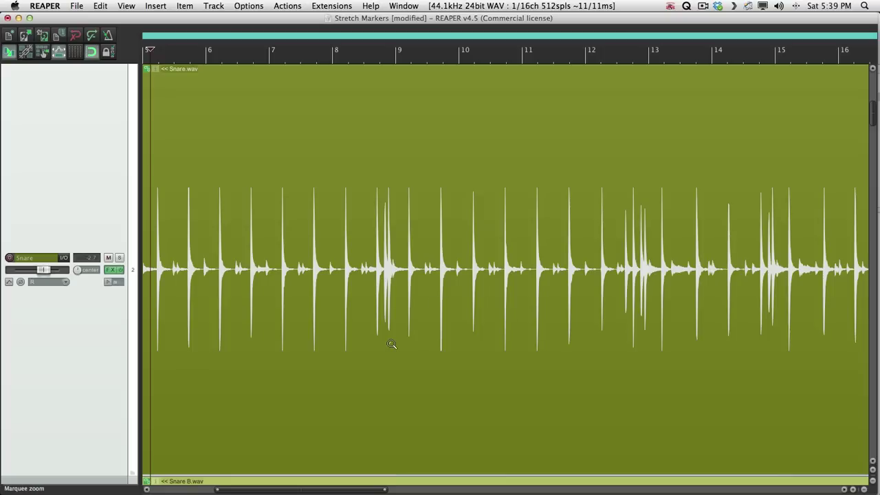
pyautogui.hscroll(-3, 413, 168)
pyautogui.rightClick(309, 161)
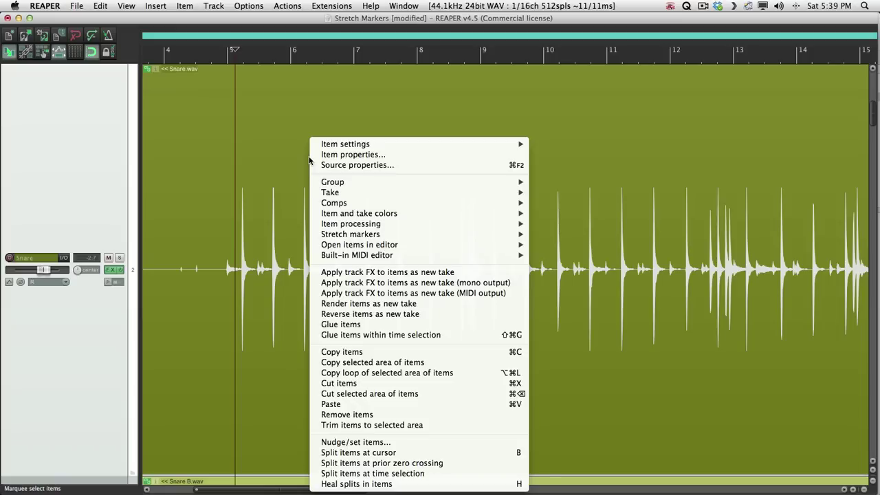
pyautogui.moveTo(361, 224)
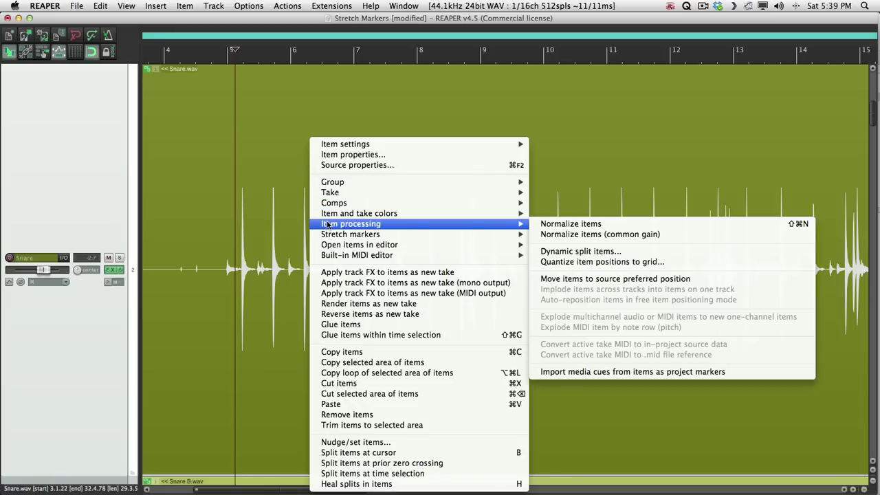
# - In Dynamic split items, turn off both gate options and split the Snare at transients
pyautogui.click(633, 254)
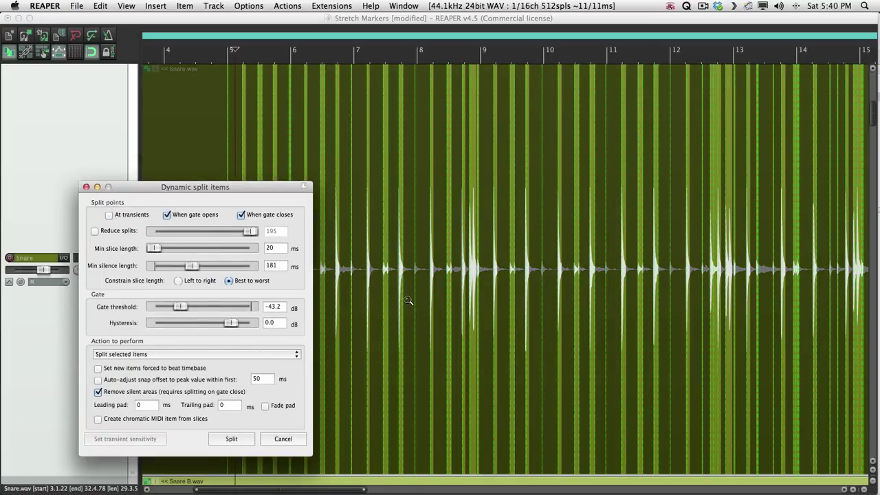
pyautogui.click(240, 215)
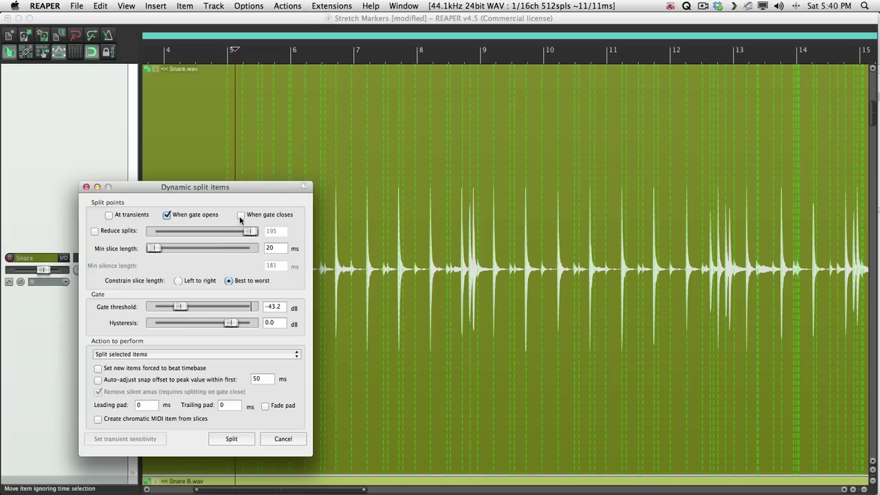
pyautogui.click(167, 215)
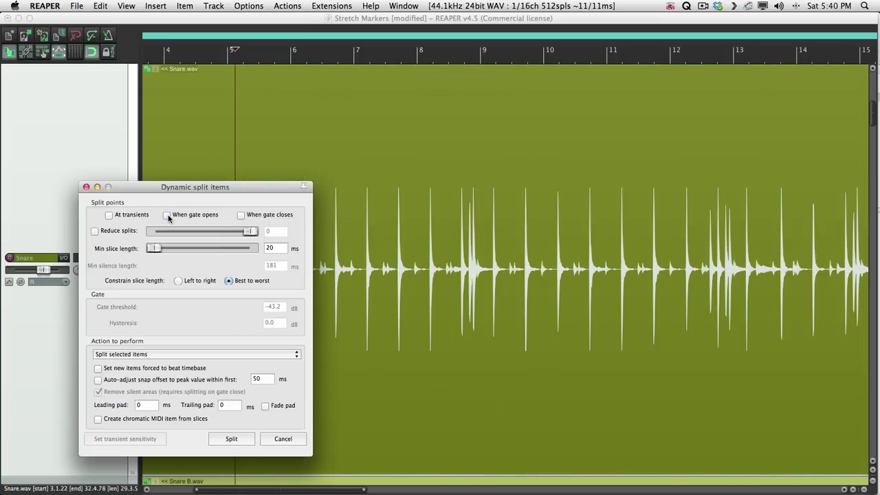
pyautogui.click(109, 215)
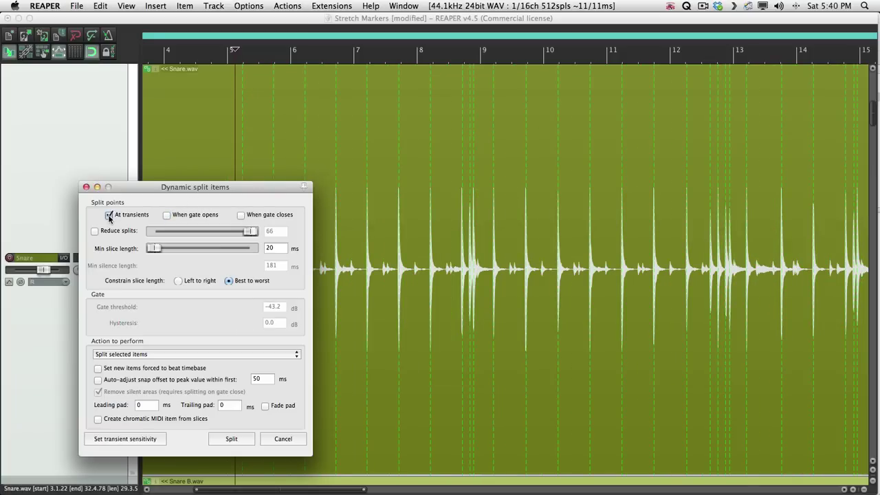
# - Set the transient detection threshold to -15.5 dB, checking it across the Snare waveform
pyautogui.click(125, 439)
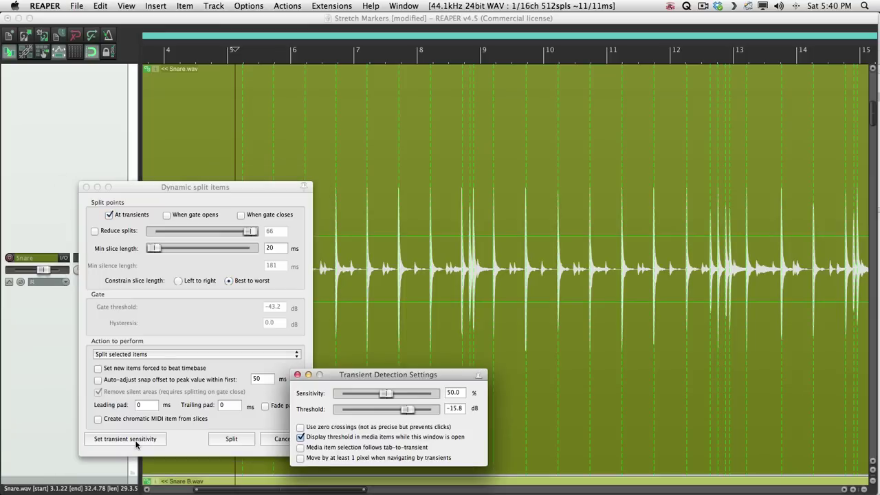
pyautogui.click(86, 187)
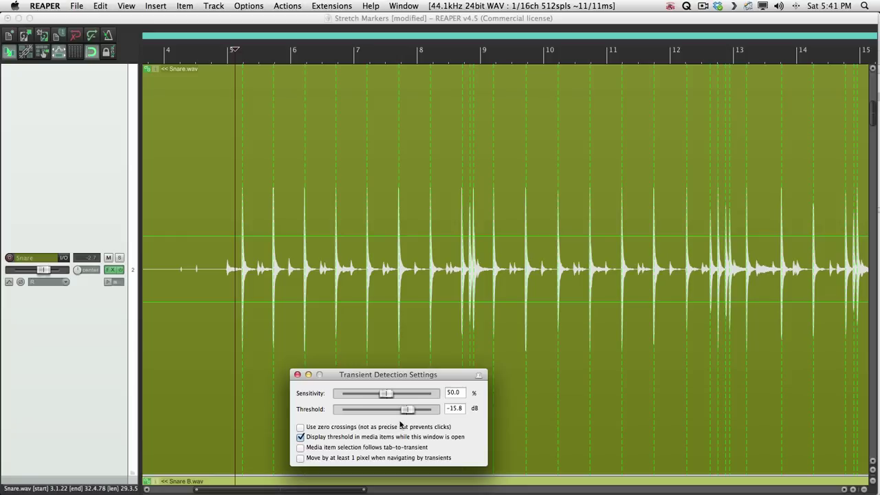
pyautogui.moveTo(407, 409)
pyautogui.mouseDown()
pyautogui.moveTo(433, 409)
pyautogui.moveTo(419, 410)
pyautogui.mouseUp()
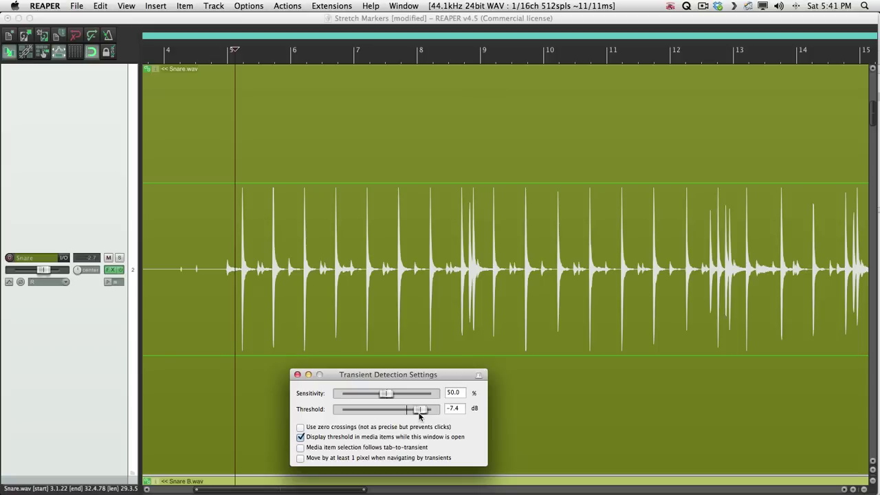
pyautogui.moveTo(420, 415); pyautogui.dragTo(408, 413)
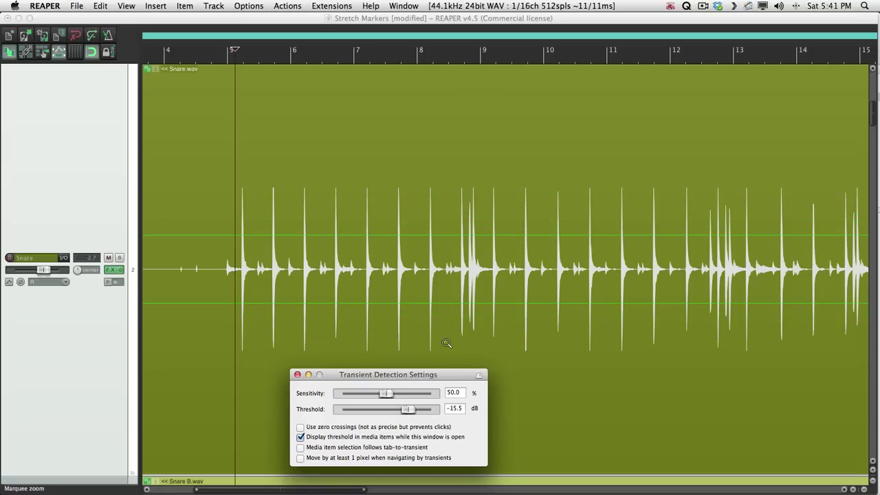
pyautogui.hscroll(10, 445, 323)
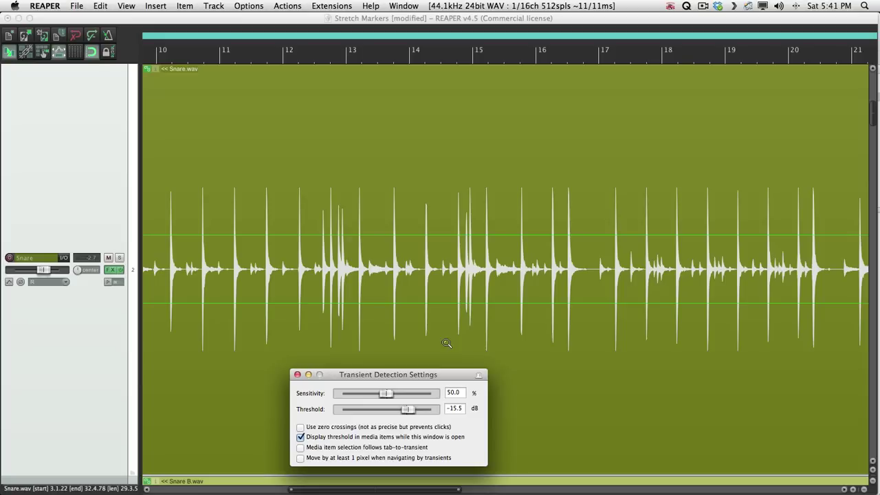
pyautogui.hscroll(12, 446, 343)
pyautogui.hscroll(8, 446, 343)
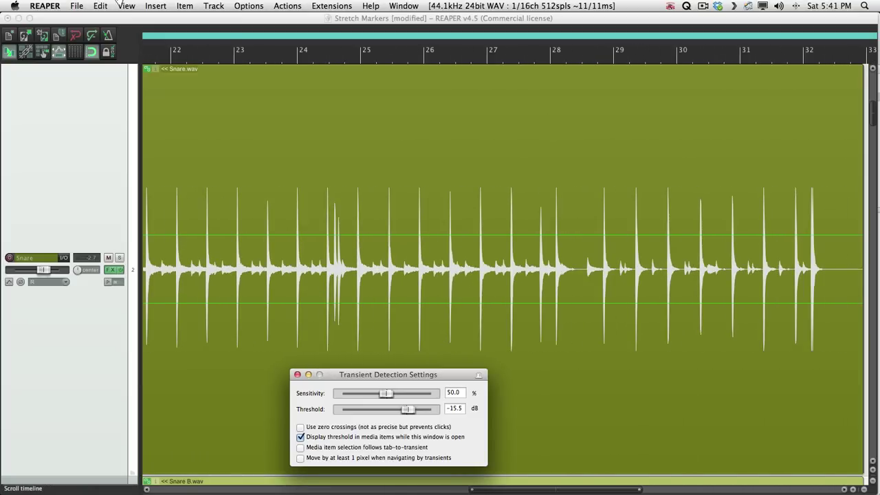
# - Return to the Snare's transient split with 20 ms minimum slice length and list the split actions
pyautogui.click(121, 6)
pyautogui.click(117, 78)
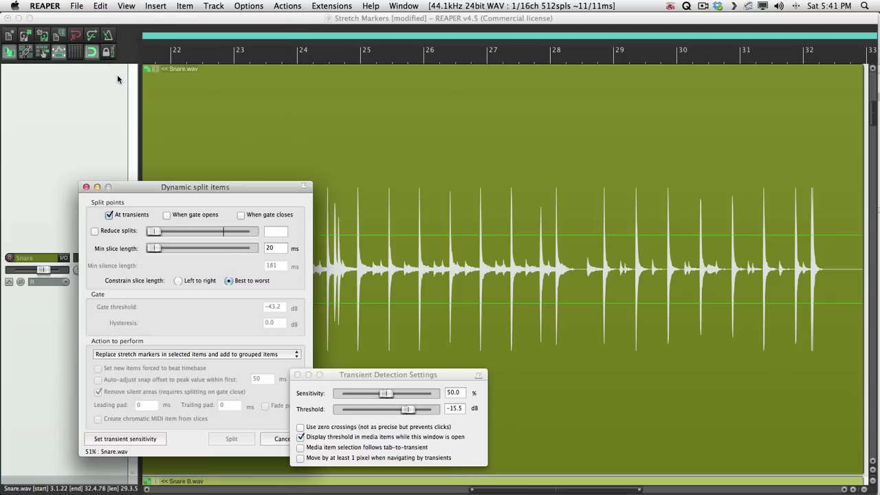
pyautogui.click(296, 375)
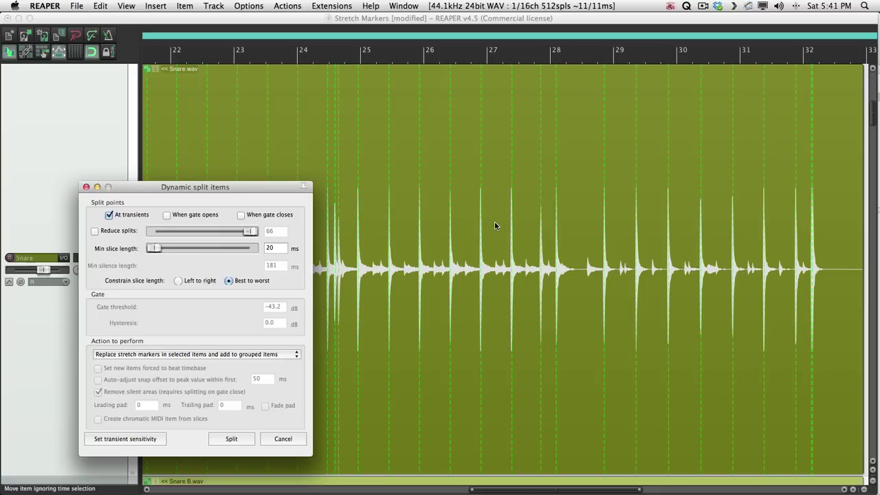
pyautogui.hscroll(5, 494, 225)
pyautogui.hscroll(-8, 494, 225)
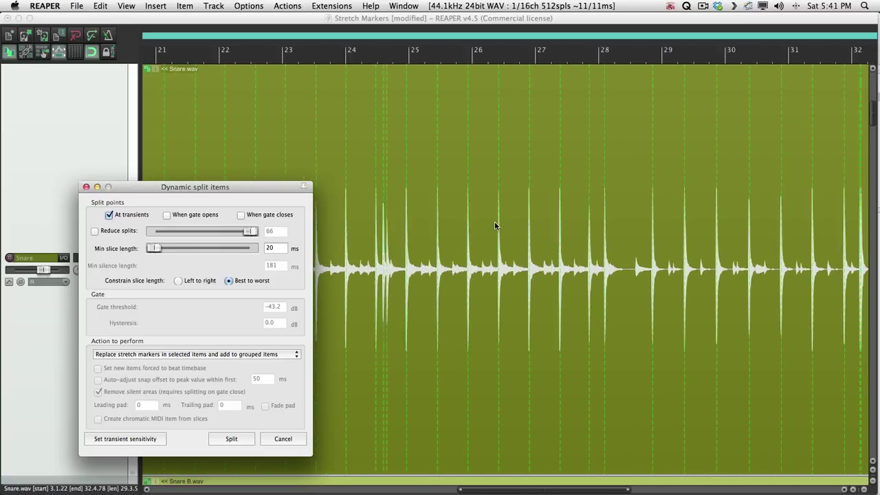
pyautogui.hscroll(-12, 495, 224)
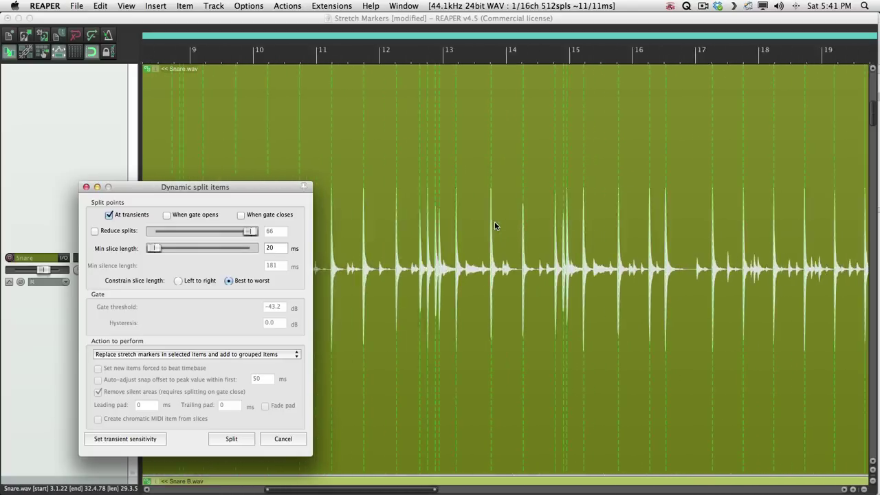
pyautogui.hscroll(-8, 494, 225)
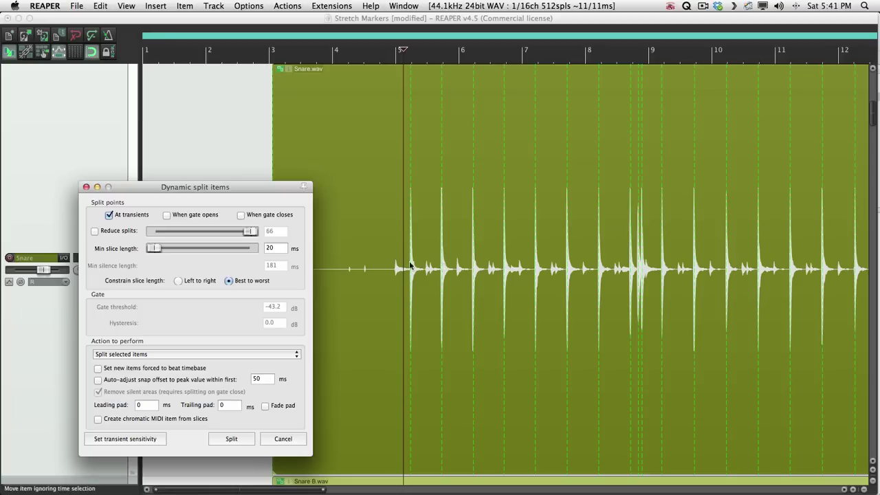
pyautogui.click(184, 355)
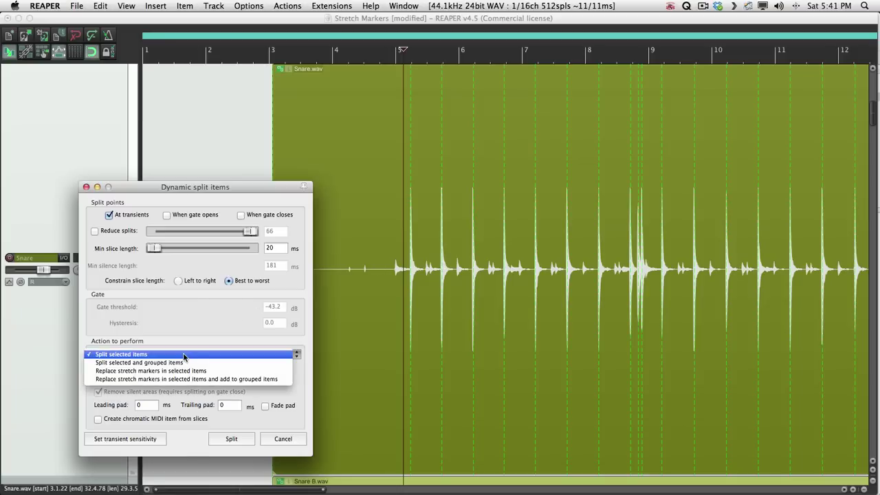
# - Replace stretch markers at Snare transients in all grouped items, and enable item grouping
pyautogui.click(289, 380)
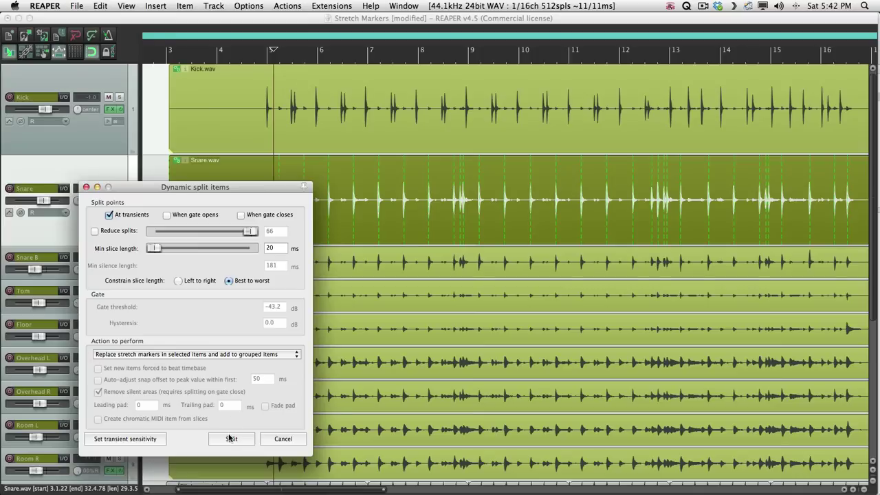
pyautogui.click(217, 440)
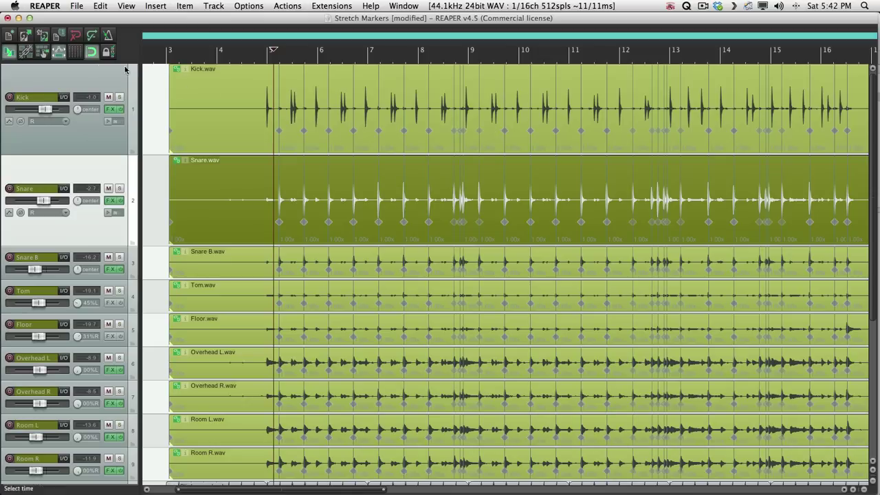
pyautogui.click(32, 52)
# - Test-drag two Snare stretch markers, then undo the moves
pyautogui.scroll(3, 226, 182)
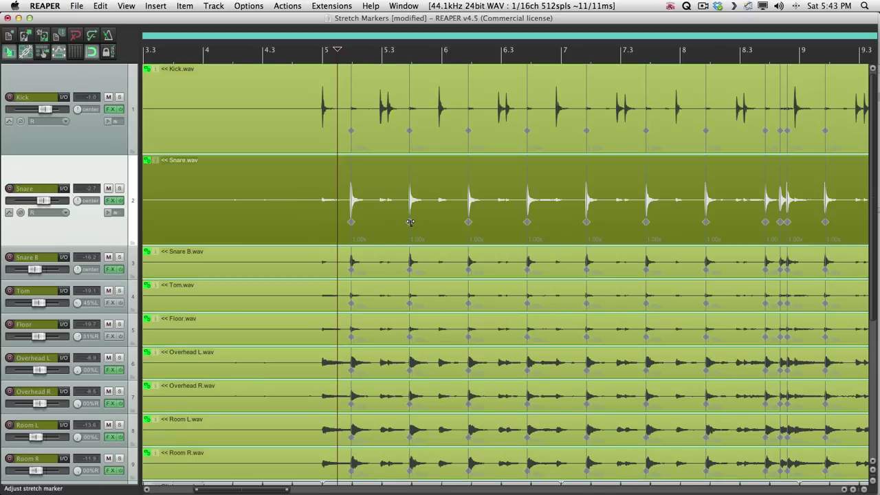
pyautogui.moveTo(415, 223)
pyautogui.mouseDown()
pyautogui.moveTo(423, 225)
pyautogui.moveTo(409, 232)
pyautogui.moveTo(420, 233)
pyautogui.mouseUp()
pyautogui.moveTo(469, 223); pyautogui.dragTo(474, 226)
pyautogui.press('super+z')
pyautogui.press('super+z')
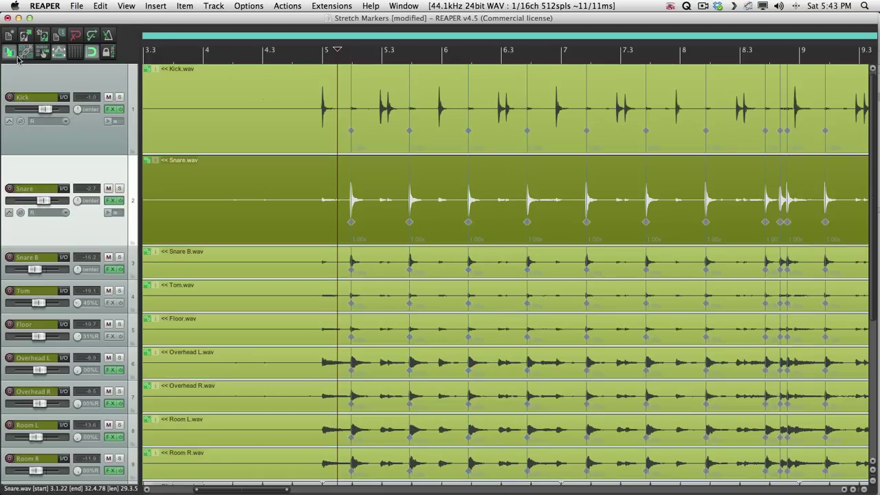
pyautogui.click(289, 94)
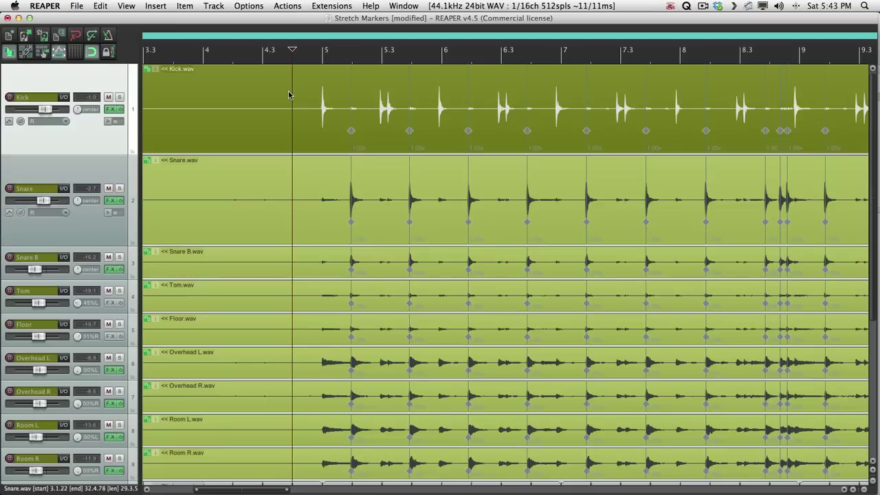
pyautogui.rightClick(289, 94)
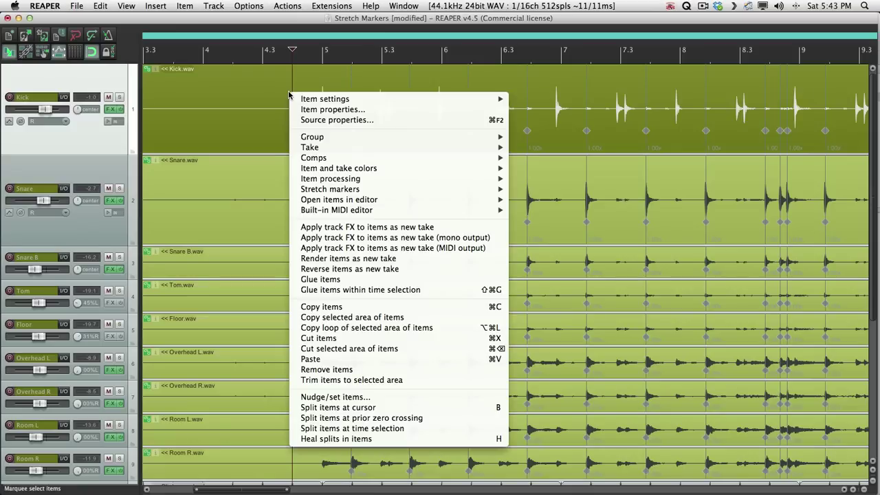
pyautogui.moveTo(296, 178)
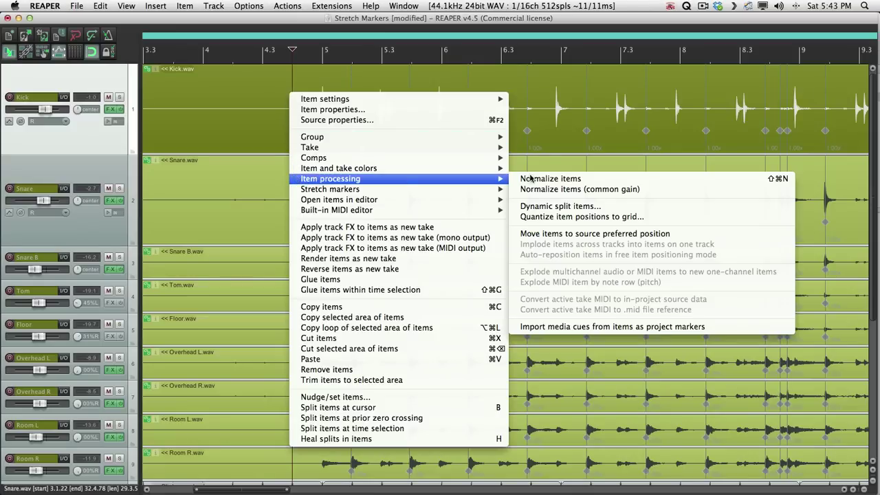
pyautogui.click(619, 206)
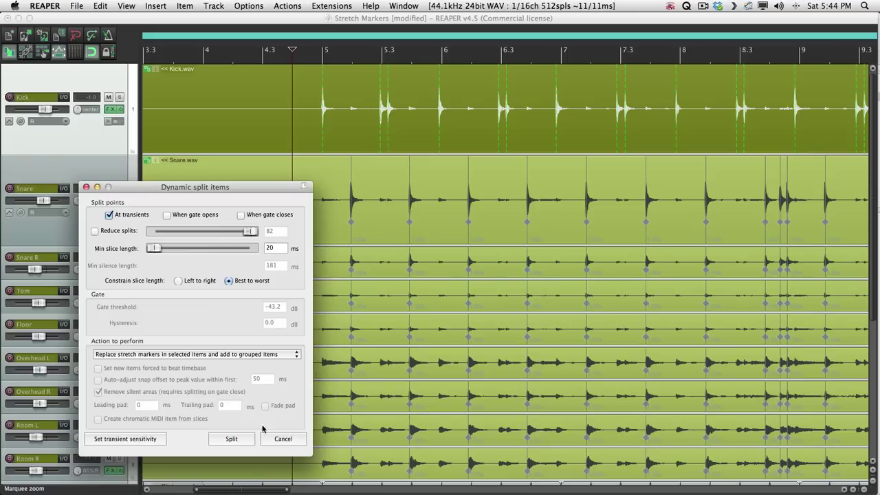
pyautogui.click(232, 438)
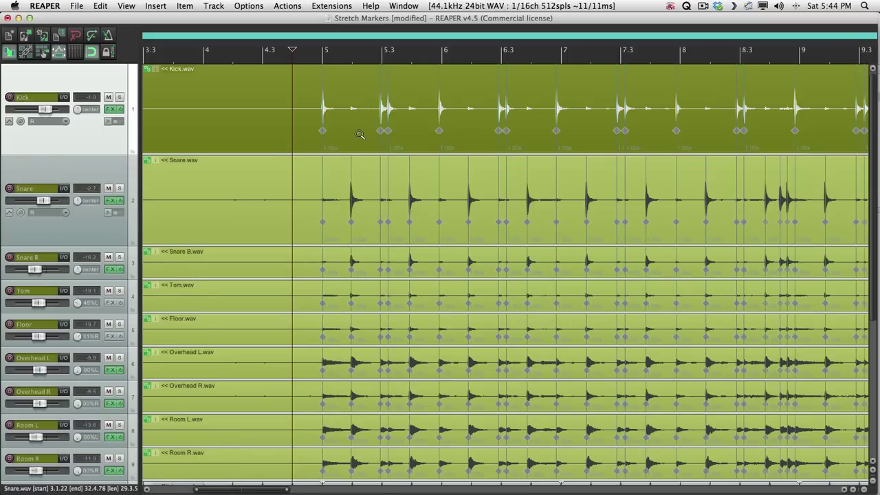
pyautogui.press('super+z')
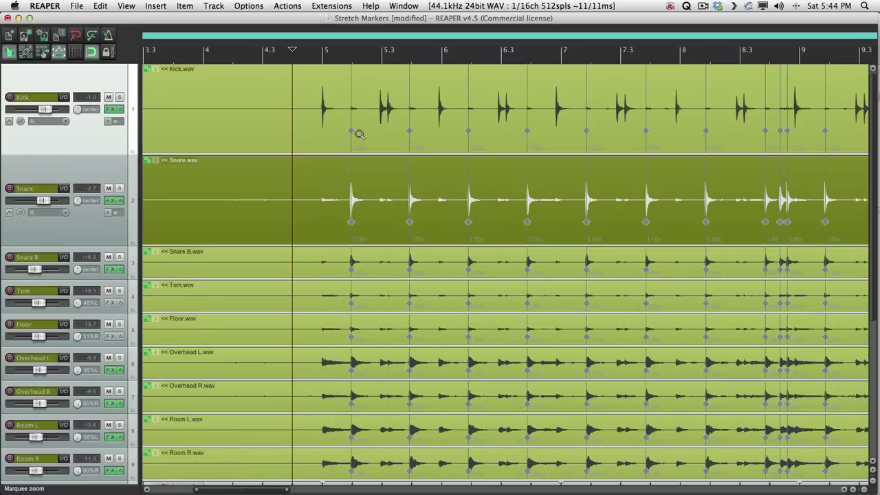
# - Duplicate the Kick track and open Dynamic split items for the top Kick item
pyautogui.rightClick(93, 77)
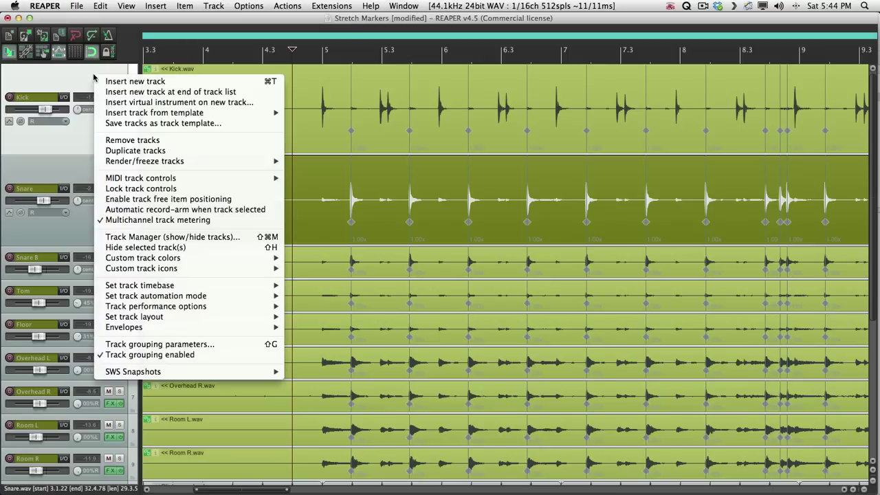
pyautogui.click(137, 151)
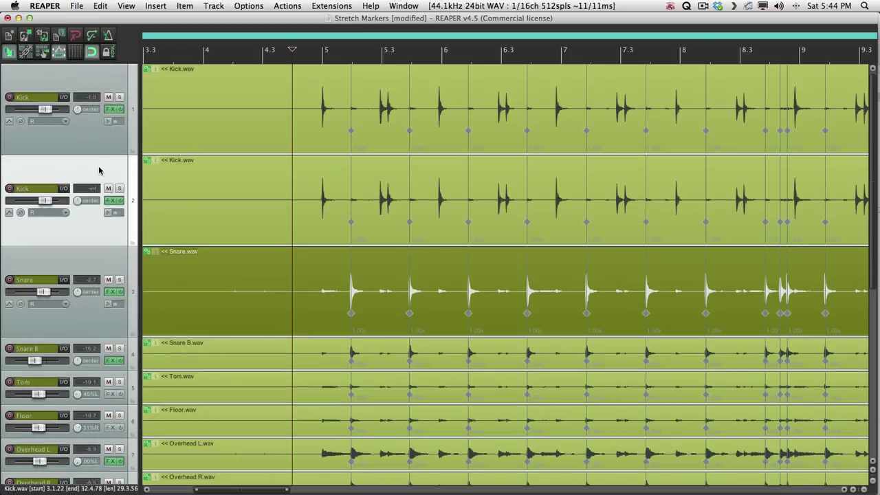
pyautogui.click(89, 142)
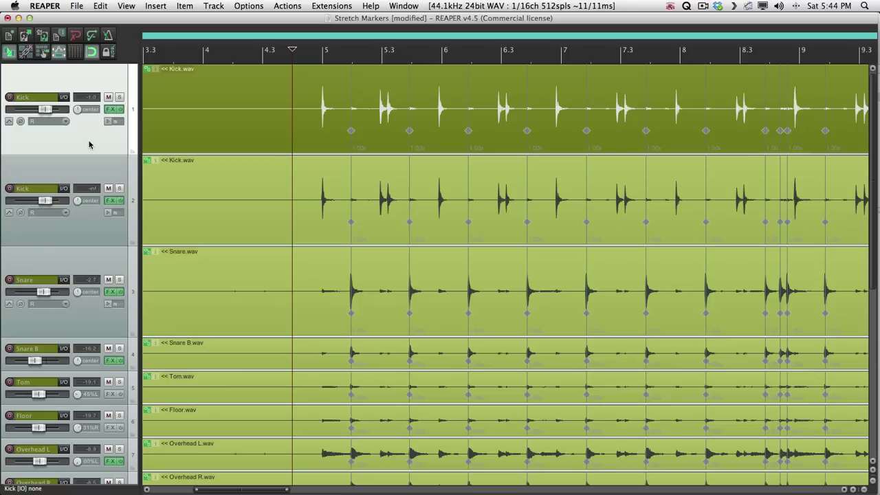
pyautogui.rightClick(246, 79)
pyautogui.moveTo(275, 165)
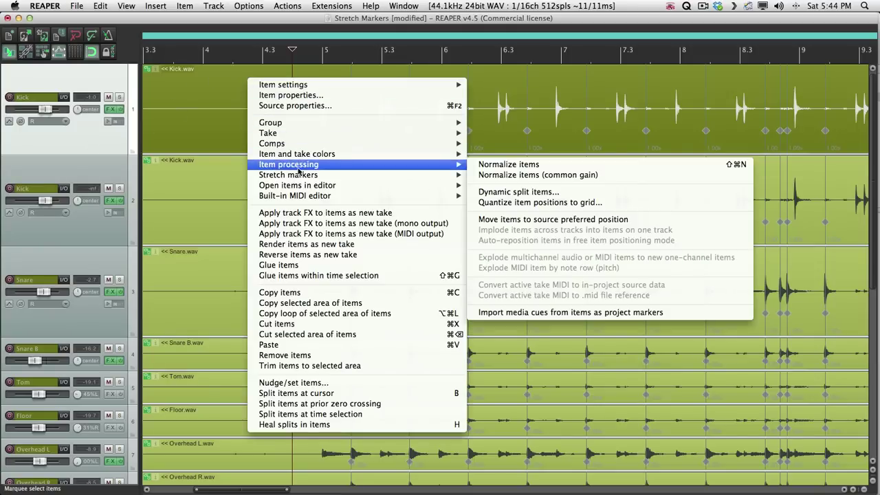
pyautogui.click(569, 196)
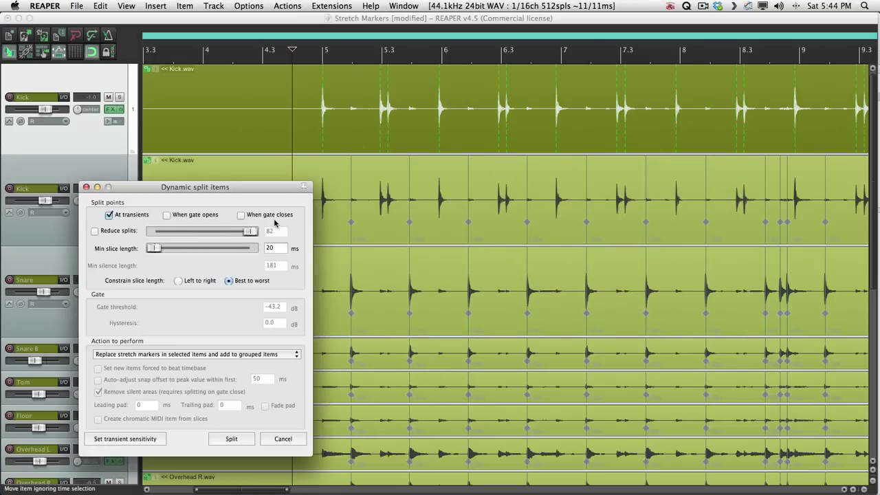
# - Tune the transient threshold to -14.8 dB on the Kick, keeping the replace-grouped-markers action
pyautogui.click(126, 440)
pyautogui.moveTo(408, 410)
pyautogui.mouseDown()
pyautogui.moveTo(436, 415)
pyautogui.moveTo(410, 417)
pyautogui.mouseUp()
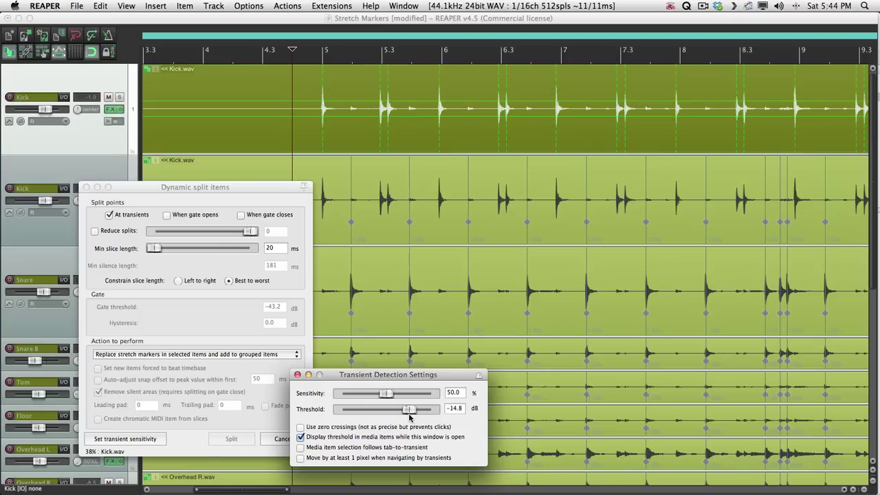
pyautogui.moveTo(358, 136); pyautogui.dragTo(808, 156)
pyautogui.hscroll(10, 399, 270)
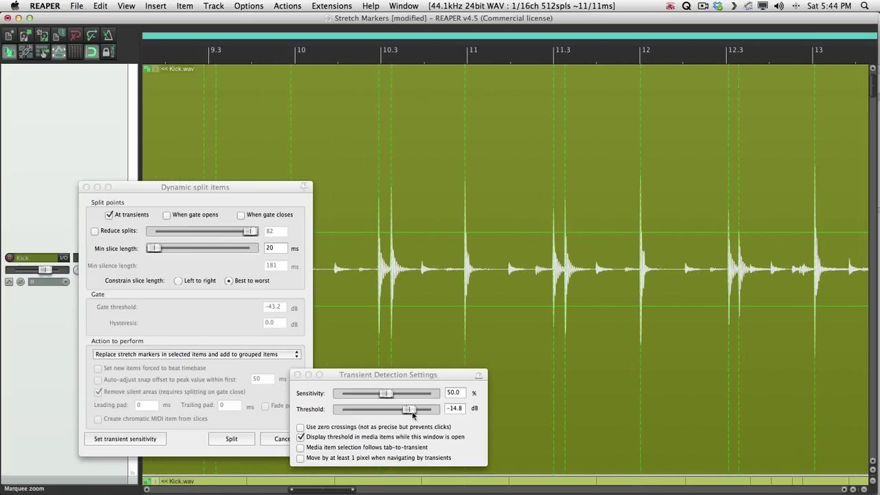
pyautogui.moveTo(411, 413)
pyautogui.mouseDown()
pyautogui.moveTo(376, 416)
pyautogui.moveTo(411, 416)
pyautogui.mouseUp()
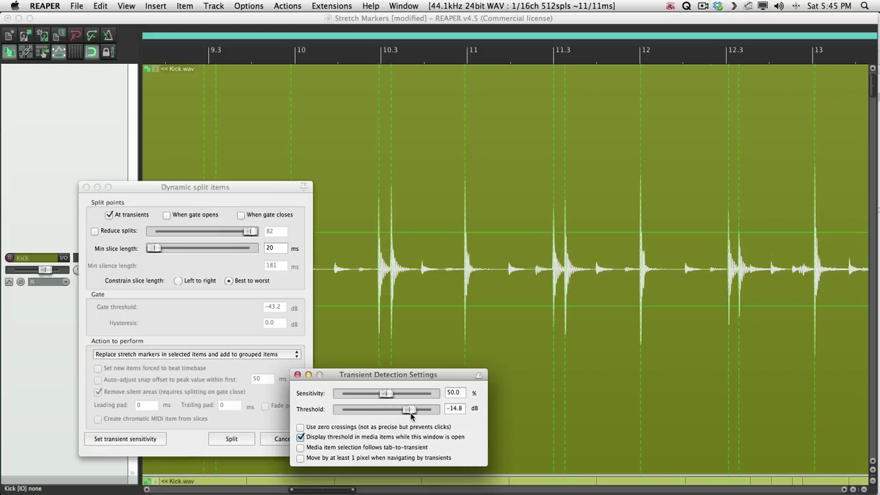
pyautogui.hscroll(10, 533, 346)
pyautogui.hscroll(-20, 532, 346)
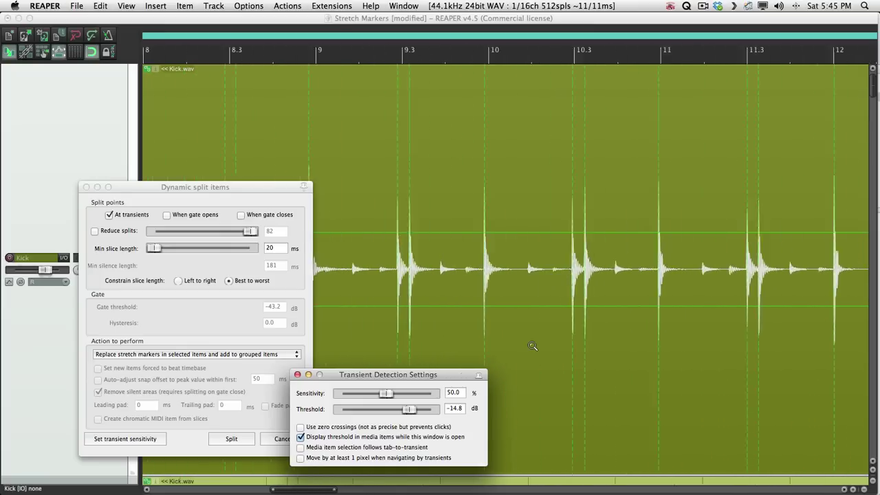
pyautogui.click(532, 346)
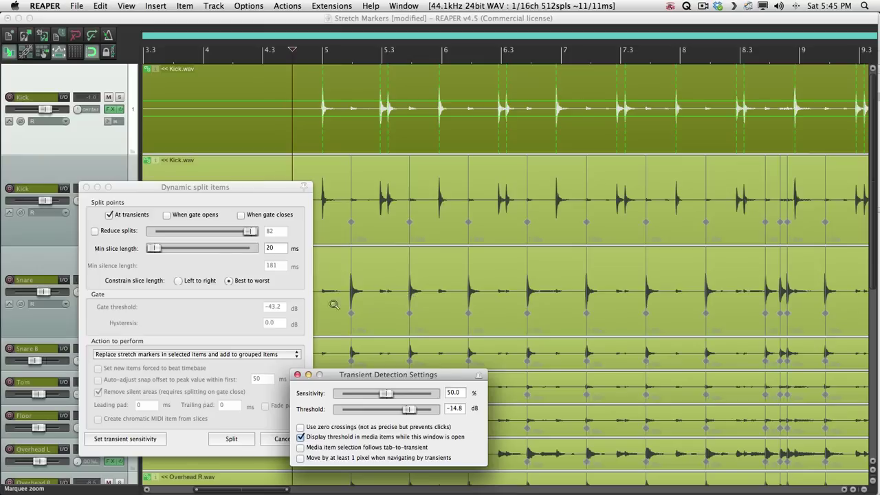
pyautogui.click(297, 374)
pyautogui.click(206, 357)
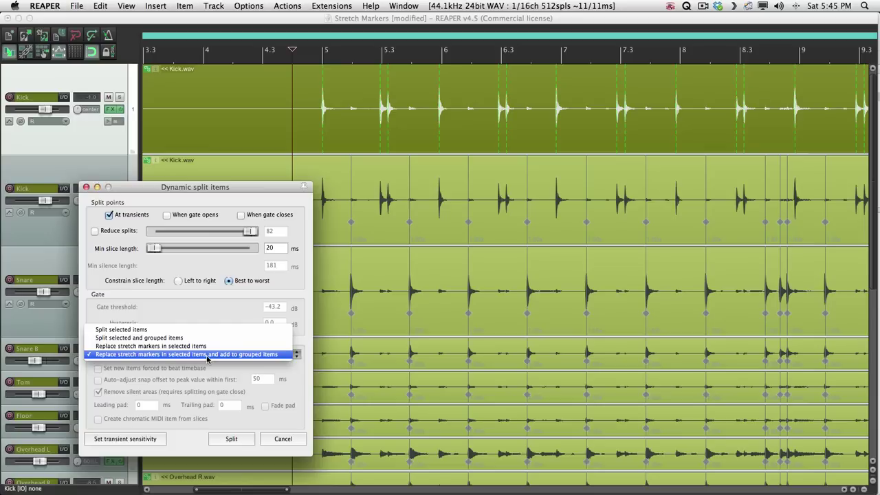
pyautogui.click(207, 356)
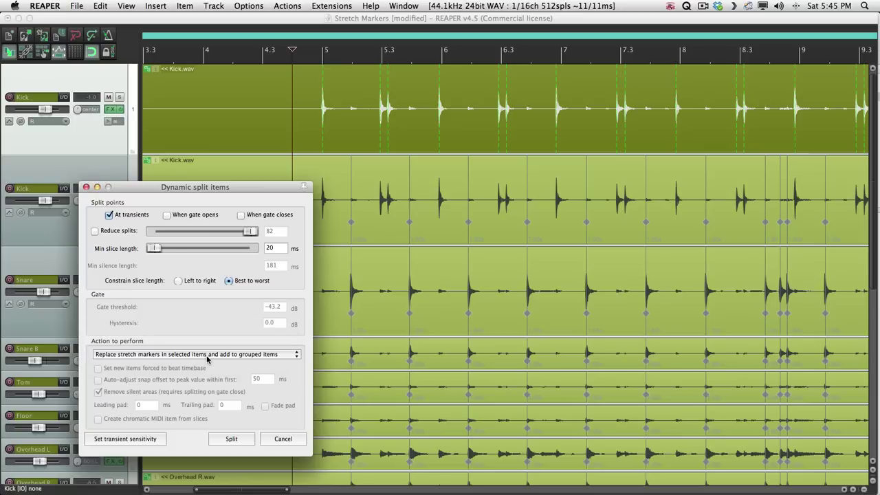
# - Add stretch markers at kick hits across the grouped items, then delete the duplicate Kick track
pyautogui.click(231, 440)
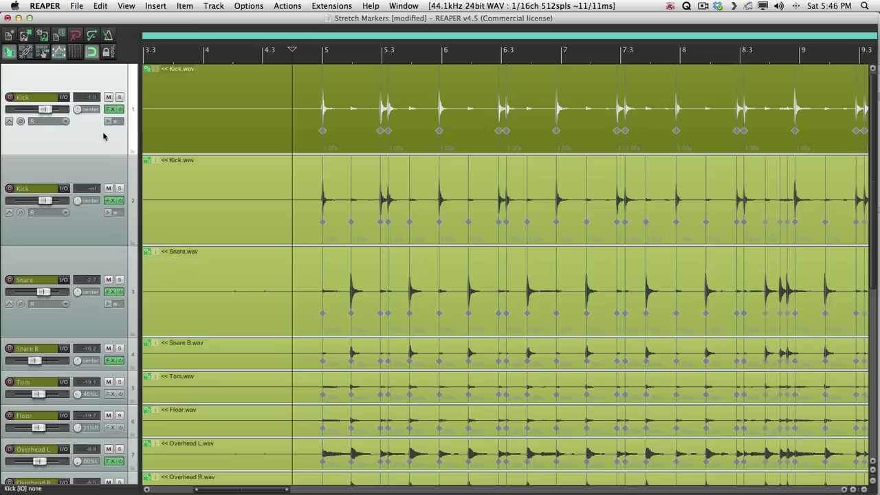
pyautogui.press('Delete')
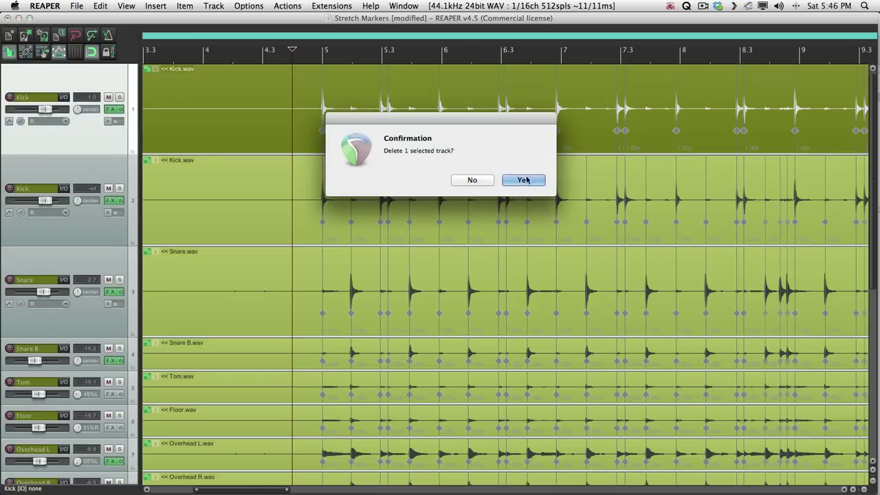
pyautogui.click(524, 179)
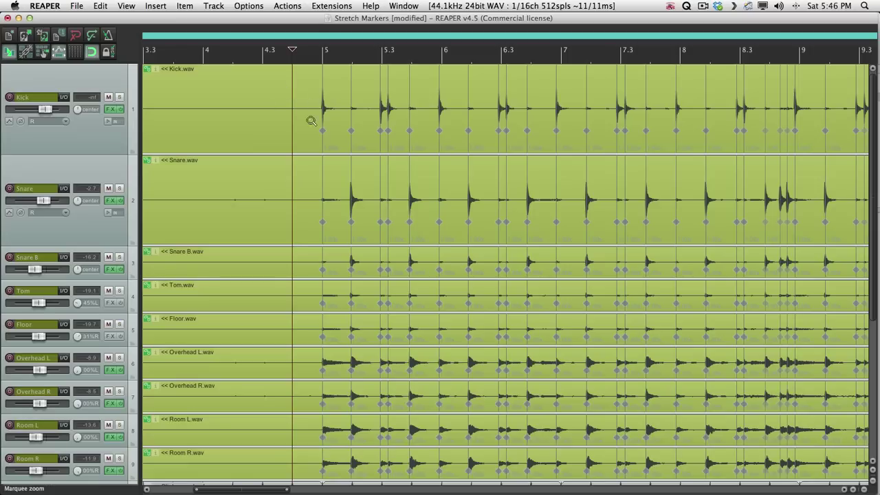
pyautogui.scroll(3, 360, 136)
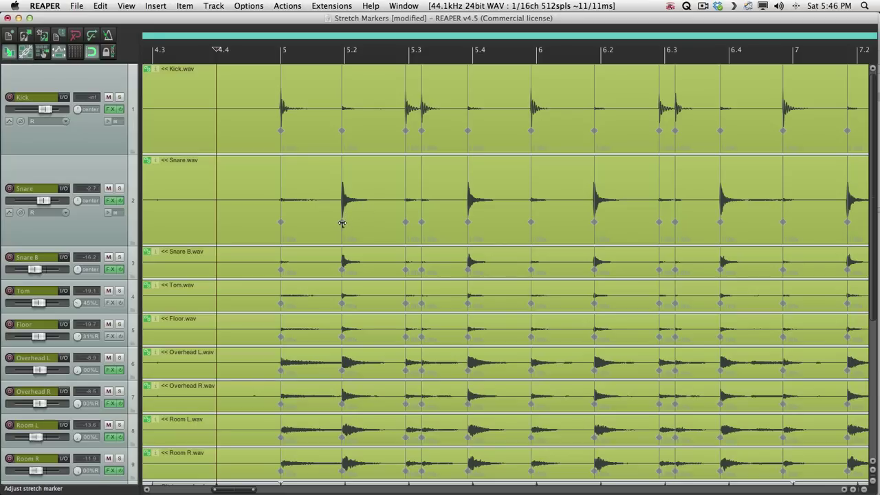
pyautogui.click(342, 222)
pyautogui.scroll(3, 342, 222)
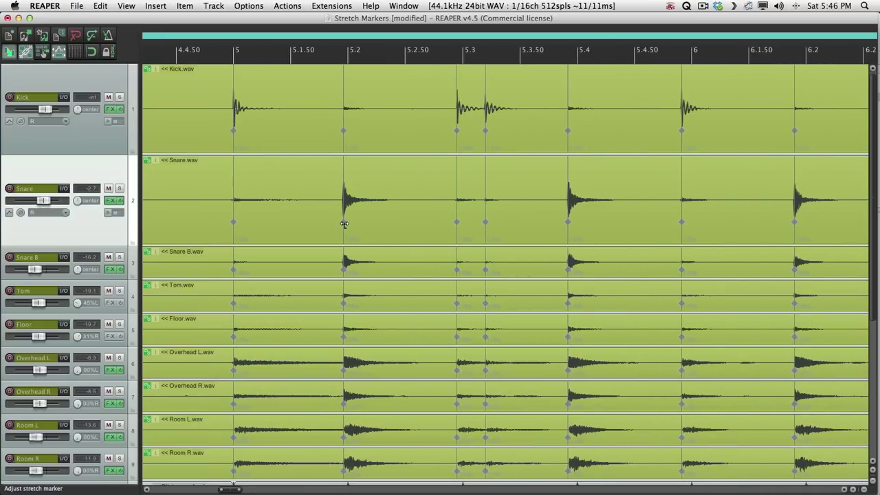
pyautogui.moveTo(344, 224); pyautogui.dragTo(361, 226)
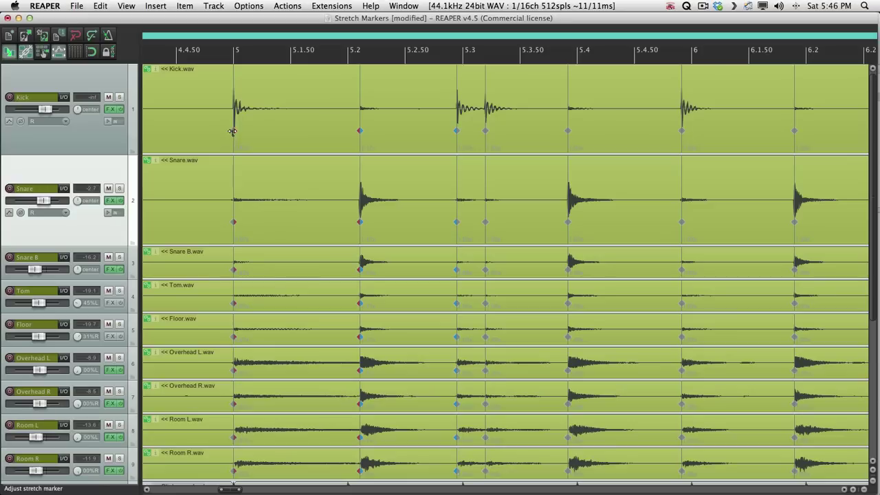
pyautogui.moveTo(233, 131)
pyautogui.mouseDown()
pyautogui.moveTo(244, 132)
pyautogui.moveTo(236, 132)
pyautogui.mouseUp()
pyautogui.press('super+z')
pyautogui.press('super+z')
pyautogui.scroll(2, 304, 200)
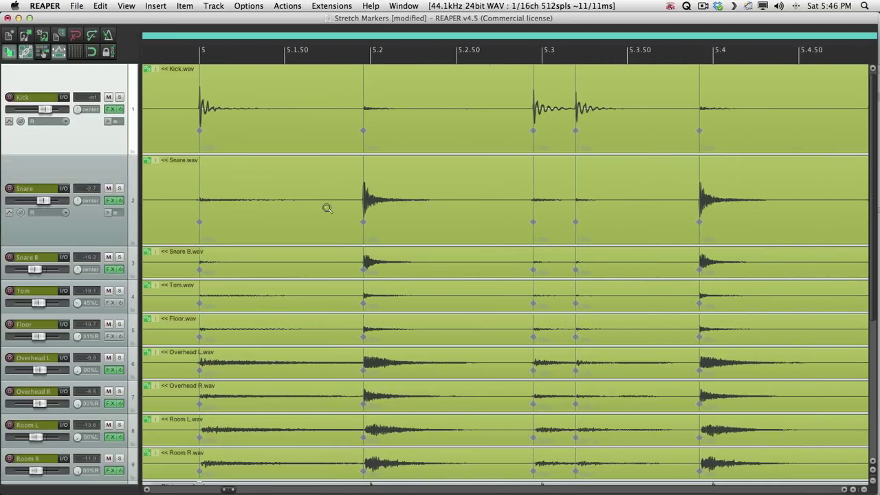
pyautogui.click(92, 51)
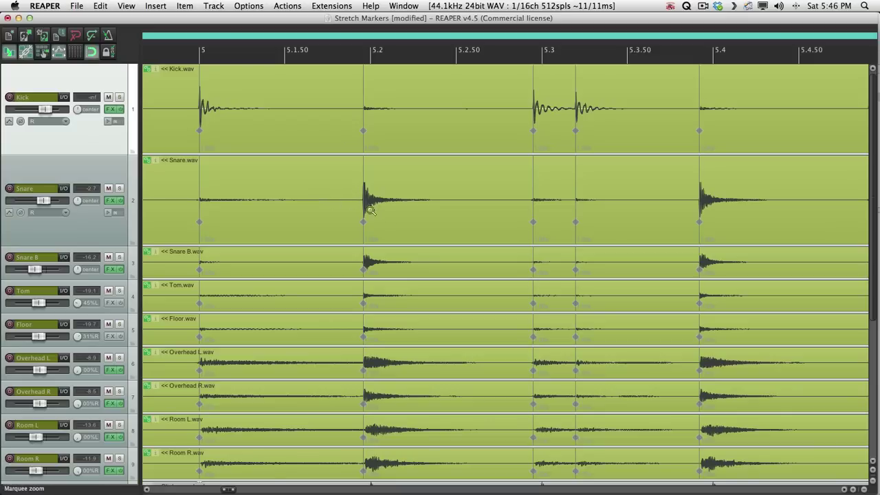
pyautogui.moveTo(363, 223); pyautogui.dragTo(370, 223)
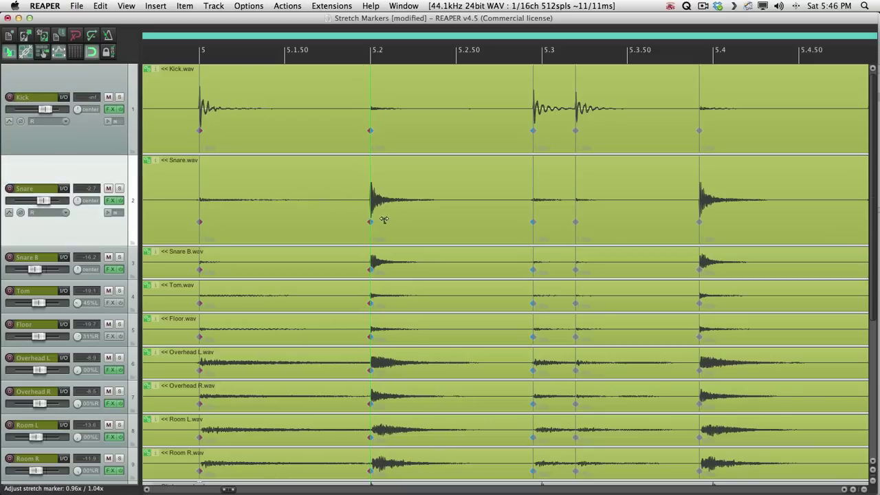
pyautogui.moveTo(533, 130); pyautogui.dragTo(584, 131)
pyautogui.press('super+z')
pyautogui.press('super+z')
pyautogui.press('super+z')
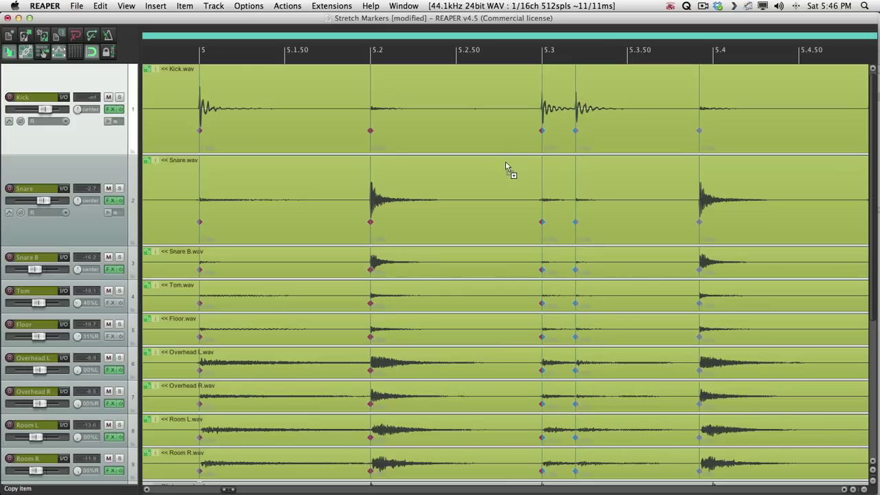
# - Snap all drum items' stretch markers to the grid, confirming 1/16 spacing, then snap again
pyautogui.click(289, 81)
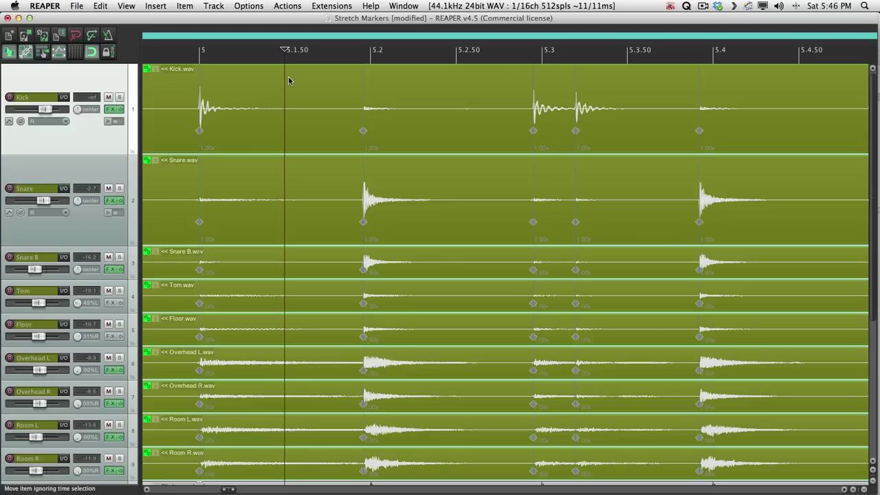
pyautogui.rightClick(289, 81)
pyautogui.moveTo(313, 180)
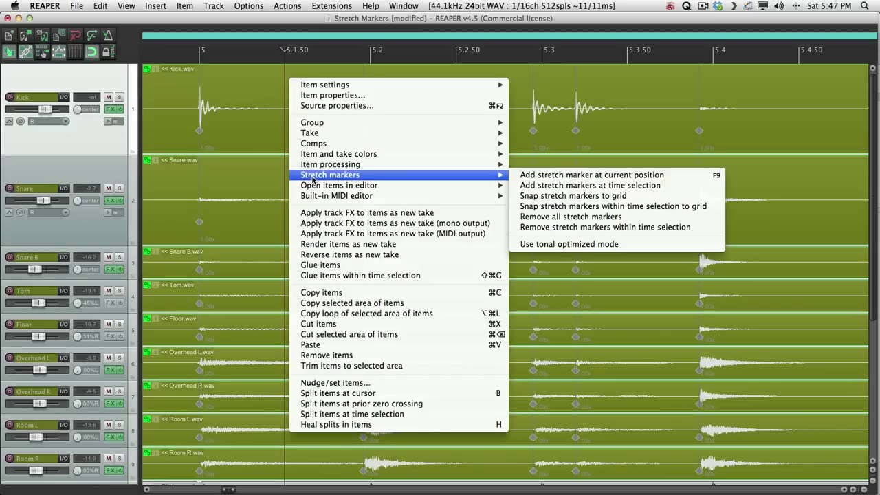
pyautogui.click(678, 200)
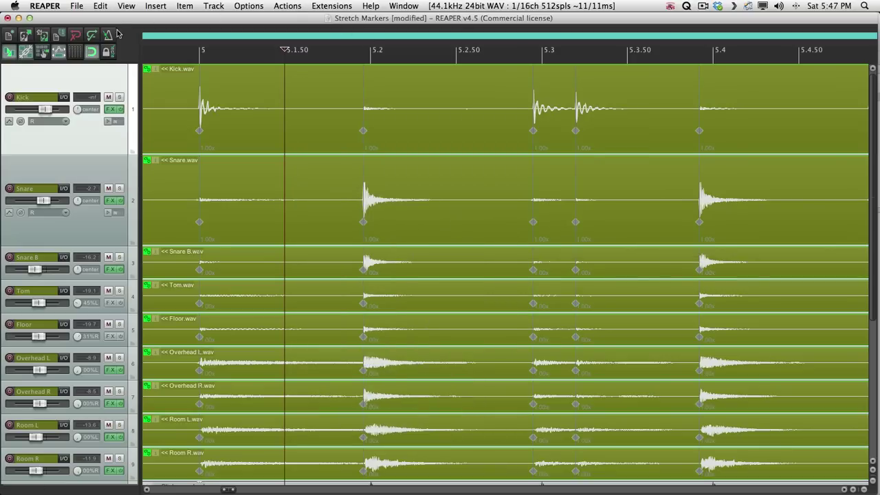
pyautogui.rightClick(91, 52)
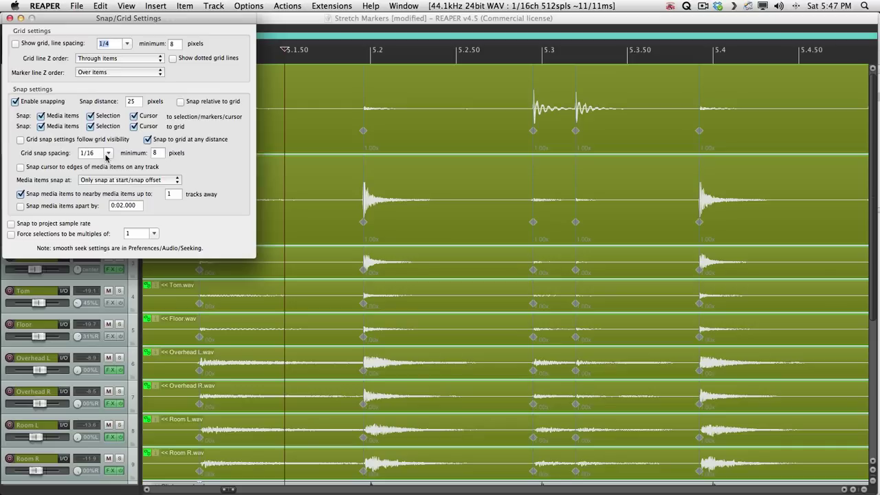
pyautogui.click(10, 18)
pyautogui.rightClick(309, 90)
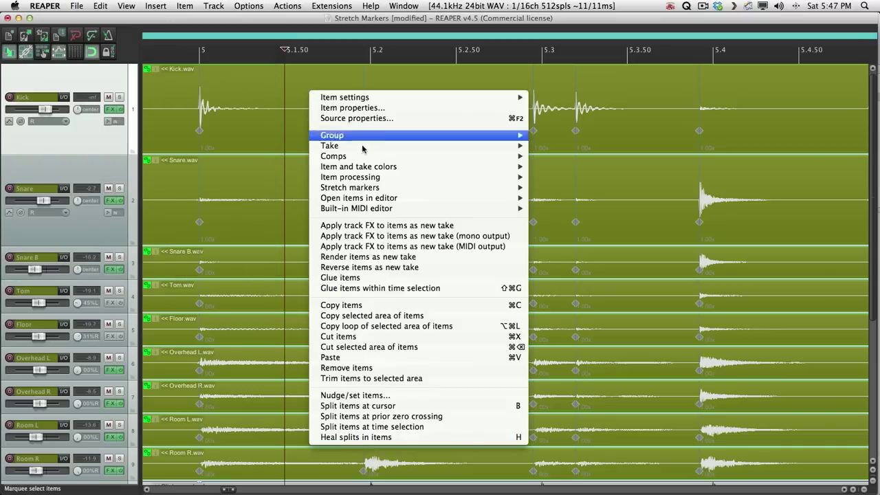
pyautogui.moveTo(337, 190)
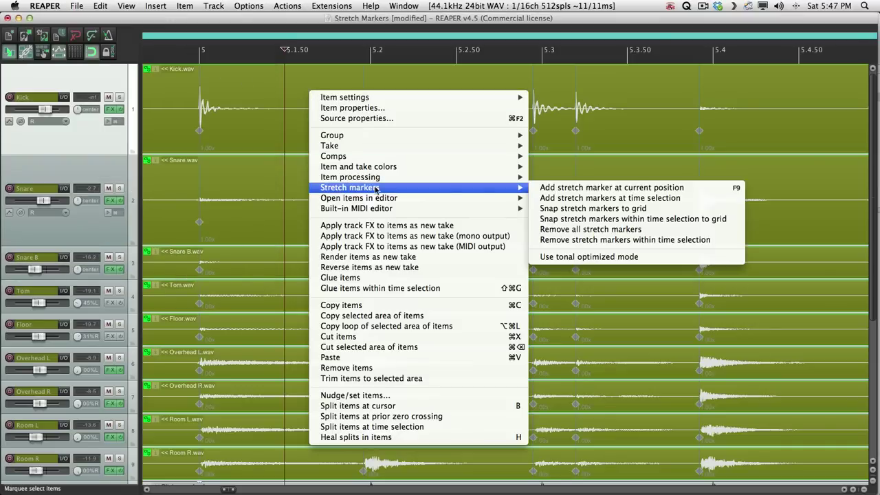
pyautogui.click(684, 209)
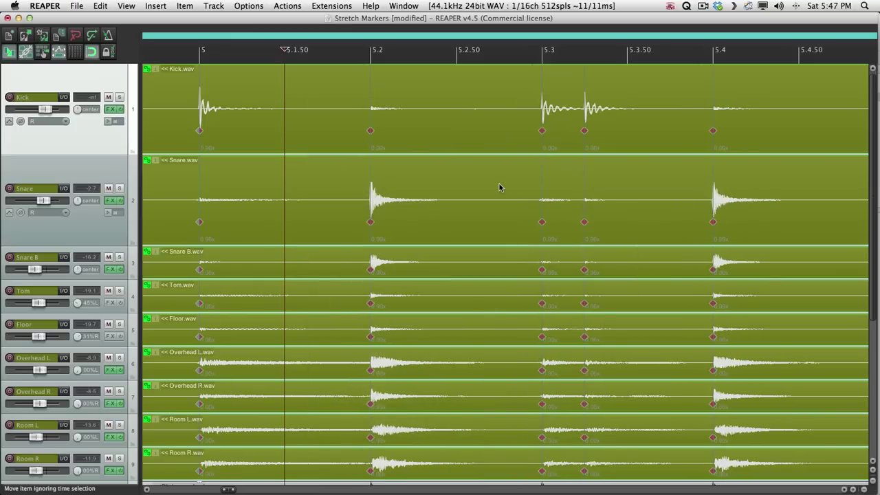
pyautogui.scroll(-3, 500, 188)
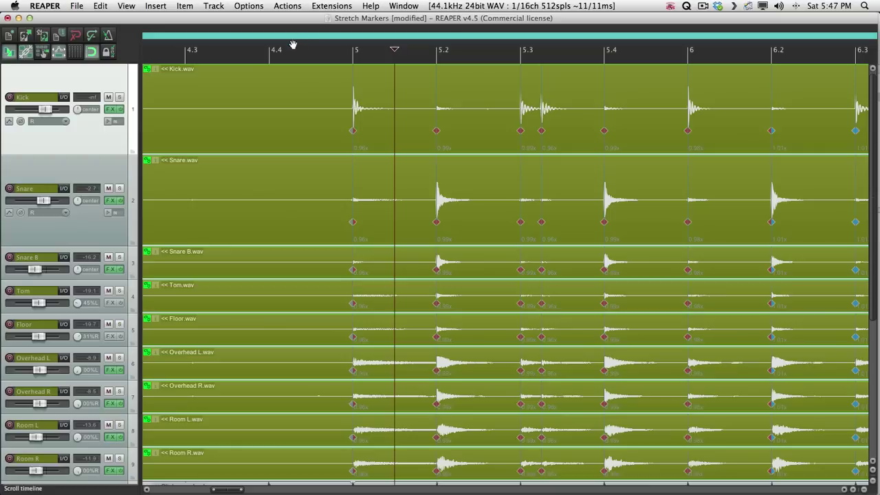
pyautogui.click(249, 49)
pyautogui.scroll(-3, 249, 50)
pyautogui.press('space')
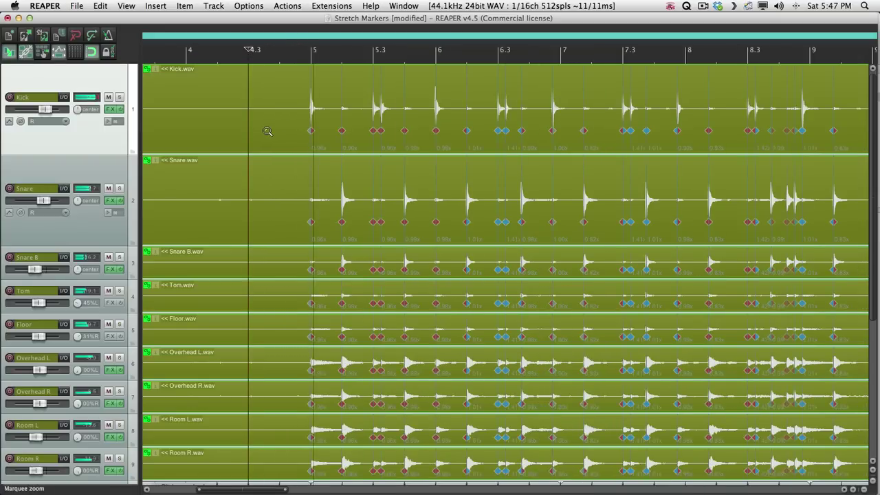
pyautogui.scroll(3, 383, 176)
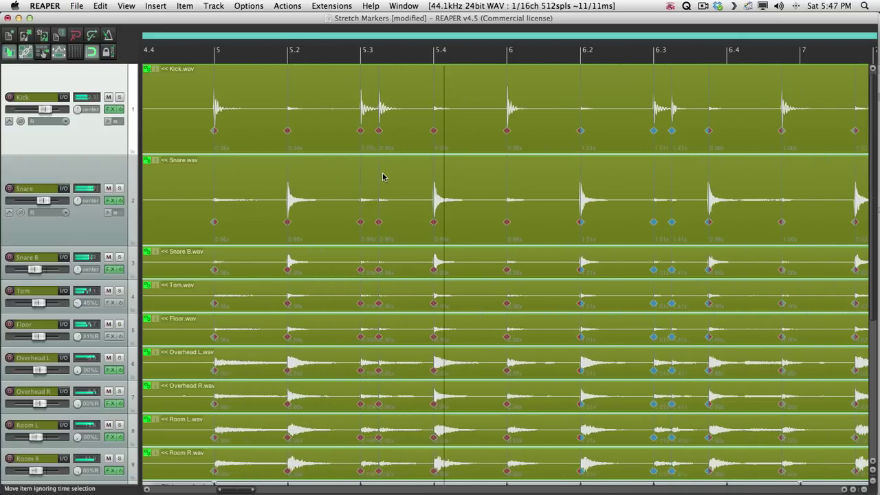
pyautogui.hscroll(10, 346, 177)
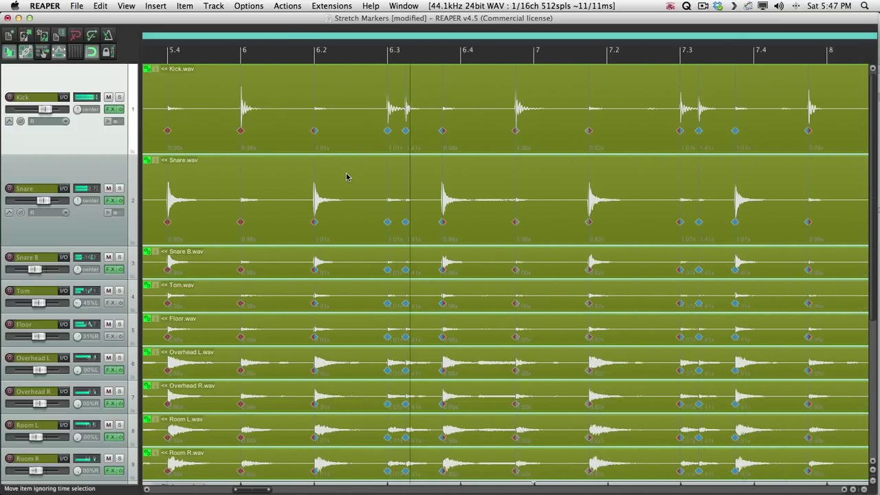
pyautogui.press('space')
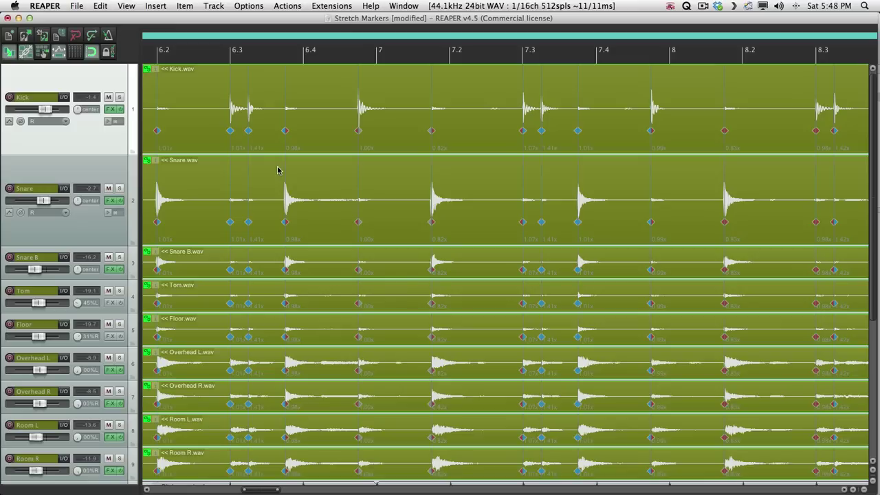
# - Move snare and kick stretch markers onto 6.4 and bar 7, auditioning from 6.3
pyautogui.scroll(3, 278, 171)
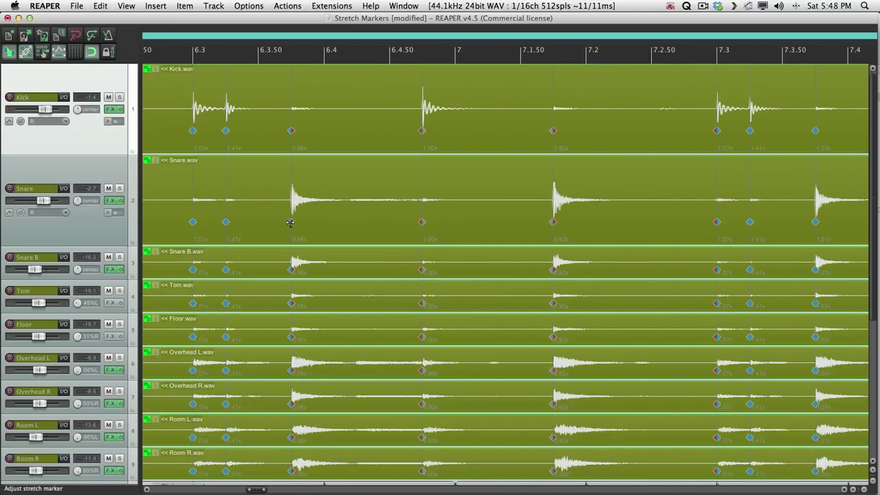
pyautogui.moveTo(289, 223); pyautogui.dragTo(324, 223)
pyautogui.click(181, 43)
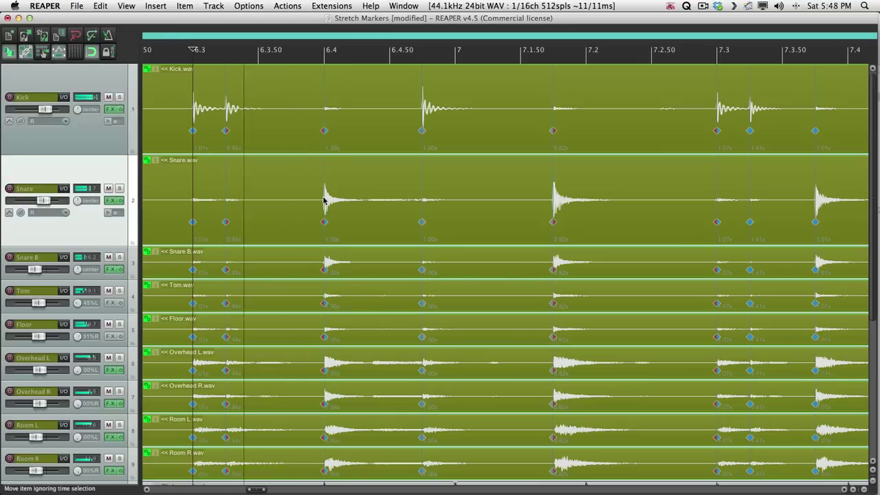
pyautogui.press('space')
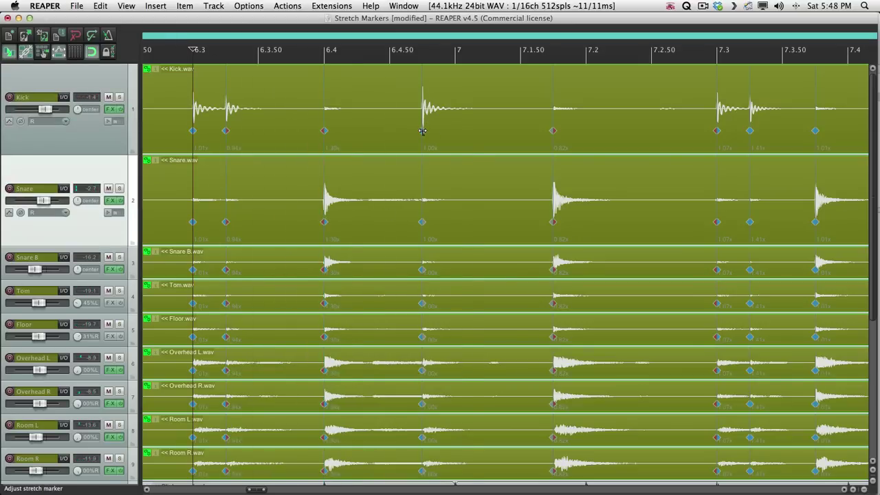
pyautogui.moveTo(422, 131); pyautogui.dragTo(455, 131)
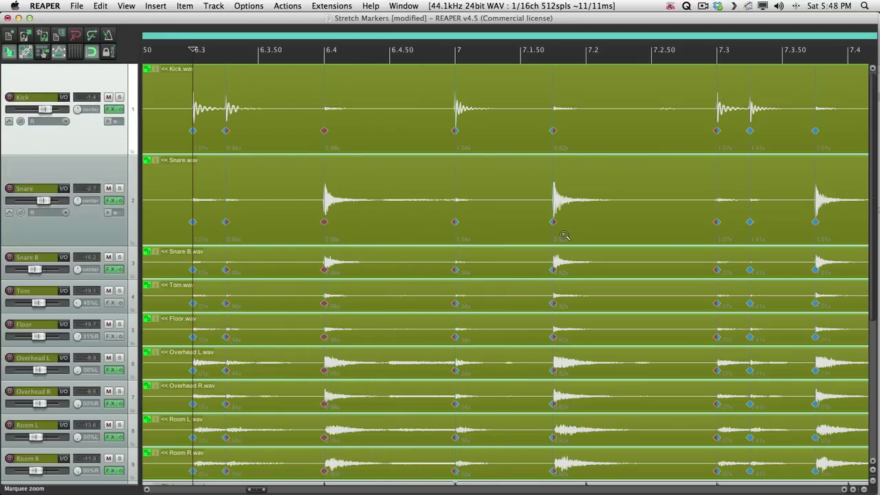
pyautogui.moveTo(554, 222); pyautogui.dragTo(586, 221)
pyautogui.press('space')
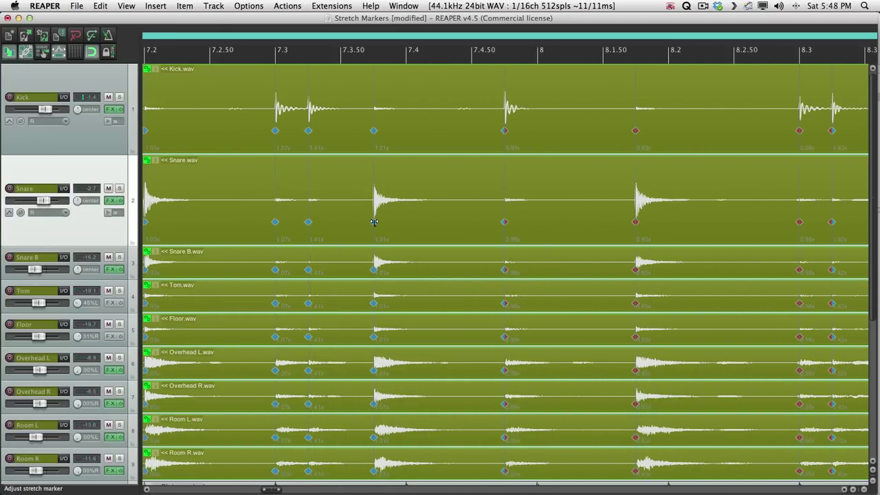
# - Shift more snare, kick and fill markers a sixteenth later onto 8.4, playing from 8.3
pyautogui.moveTo(374, 222); pyautogui.dragTo(406, 222)
pyautogui.moveTo(505, 130); pyautogui.dragTo(517, 130)
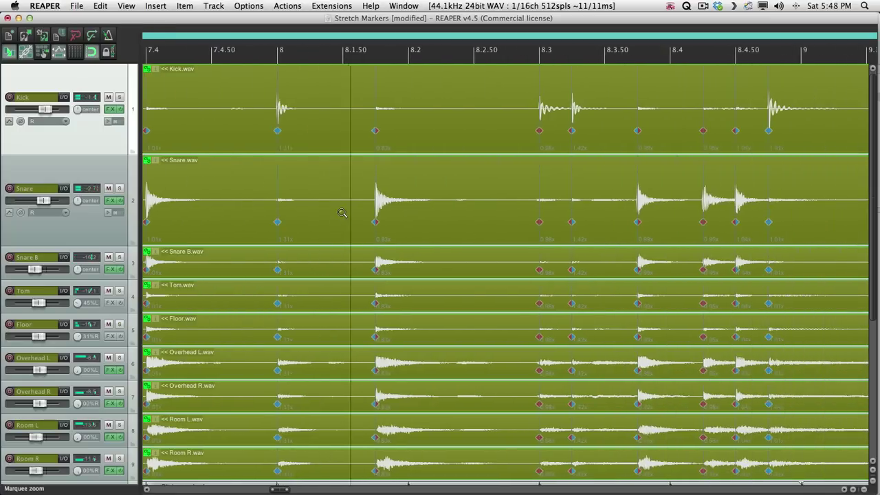
pyautogui.moveTo(328, 221); pyautogui.dragTo(361, 221)
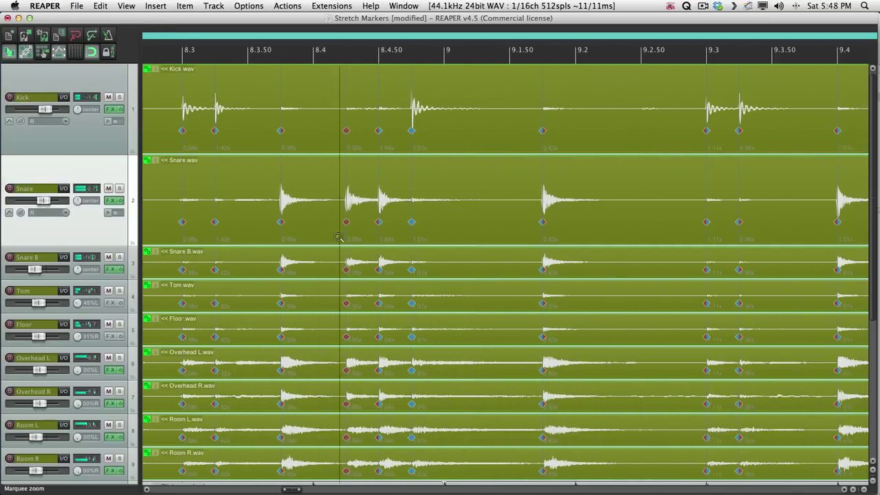
pyautogui.moveTo(365, 222)
pyautogui.mouseDown()
pyautogui.moveTo(397, 224)
pyautogui.moveTo(368, 227)
pyautogui.mouseUp()
pyautogui.moveTo(285, 222); pyautogui.dragTo(318, 223)
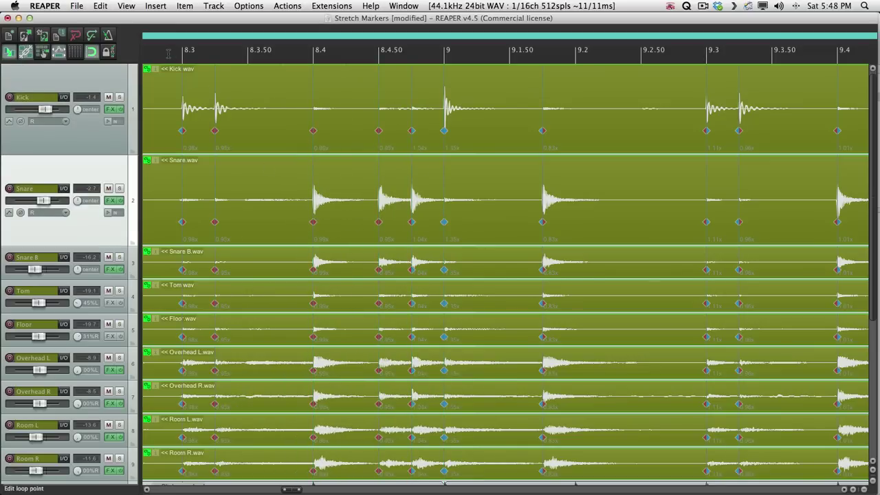
pyautogui.press('space')
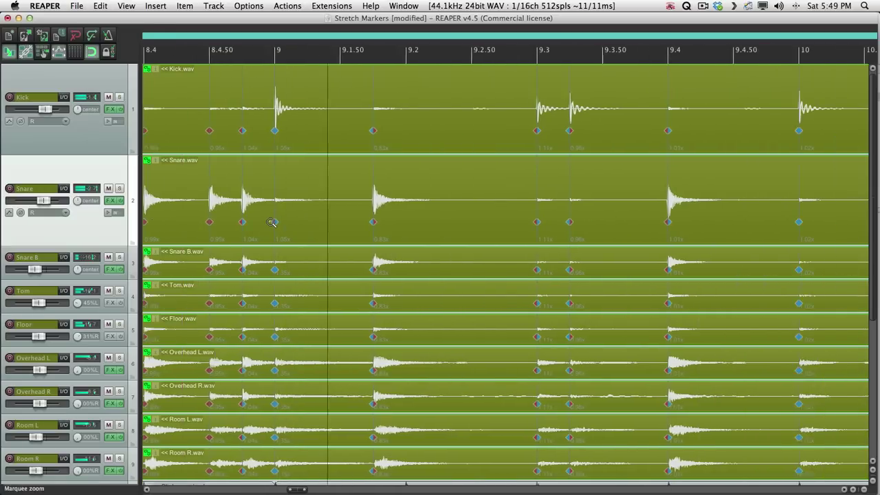
pyautogui.press('space')
# - Drag the late snare hit's stretch marker onto beat 9.2 and play back to check
pyautogui.moveTo(302, 222); pyautogui.dragTo(327, 222)
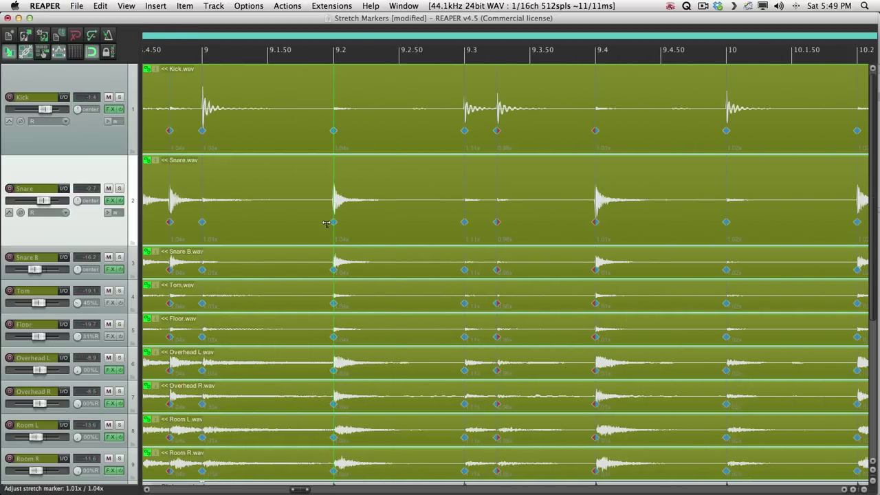
pyautogui.press('space')
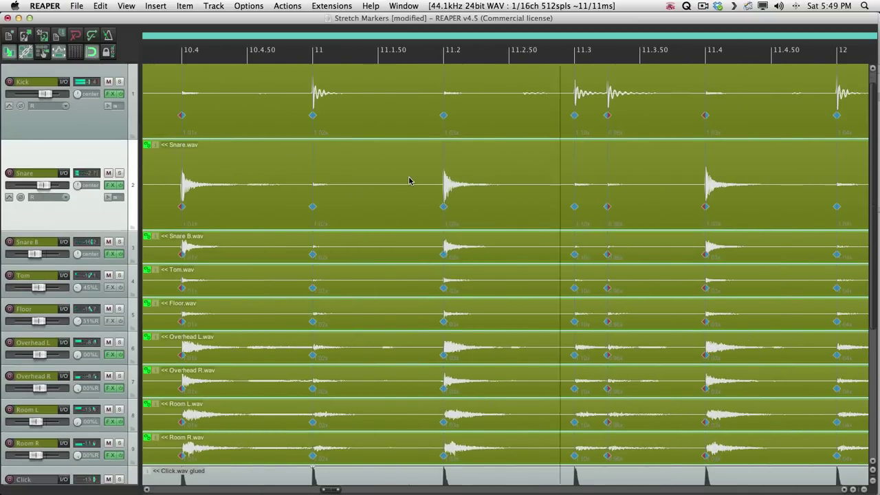
pyautogui.scroll(1, 408, 181)
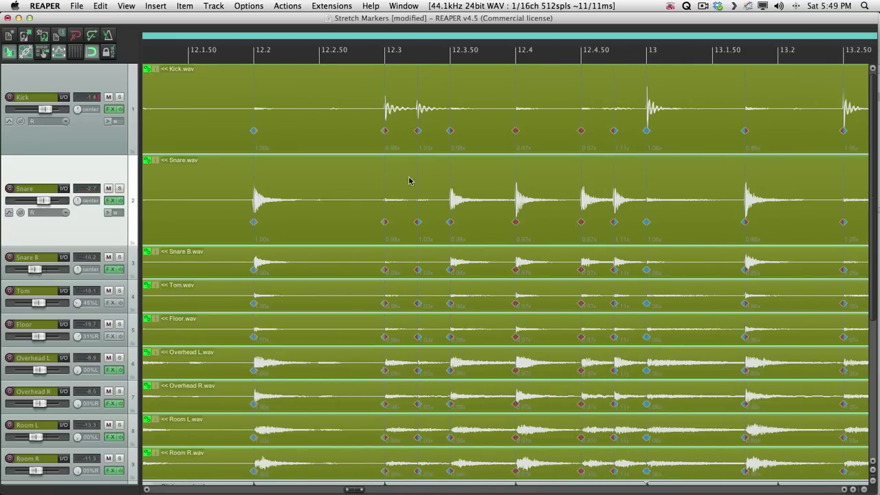
pyautogui.scroll(-5, 347, 92)
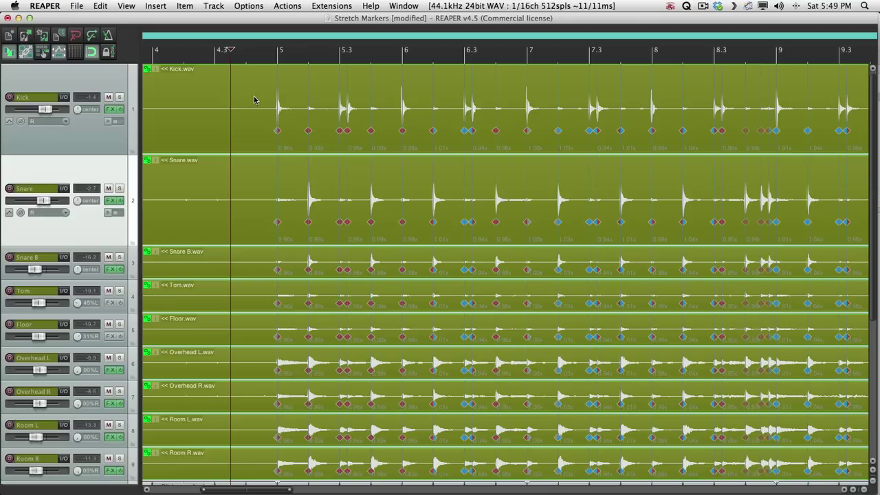
# - Remove the stretch marker on the flam after 5.3, then audition from beat 5.2
pyautogui.scroll(3, 337, 76)
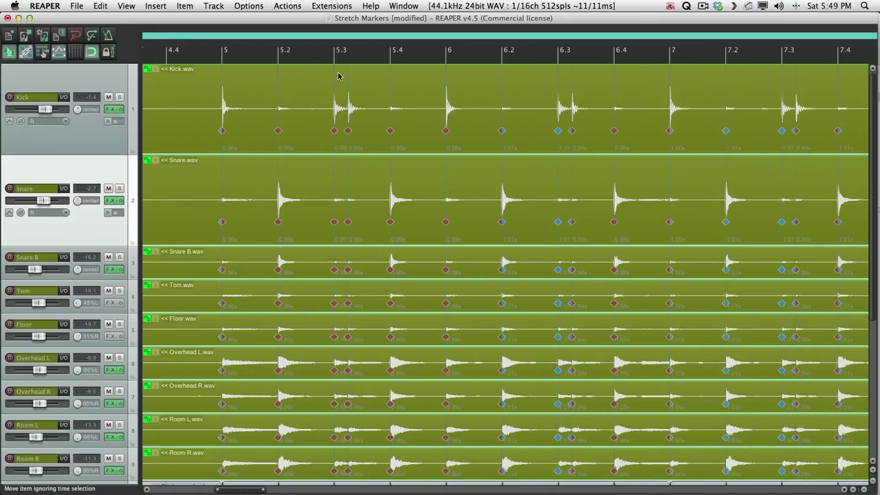
pyautogui.click(208, 43)
pyautogui.press('space')
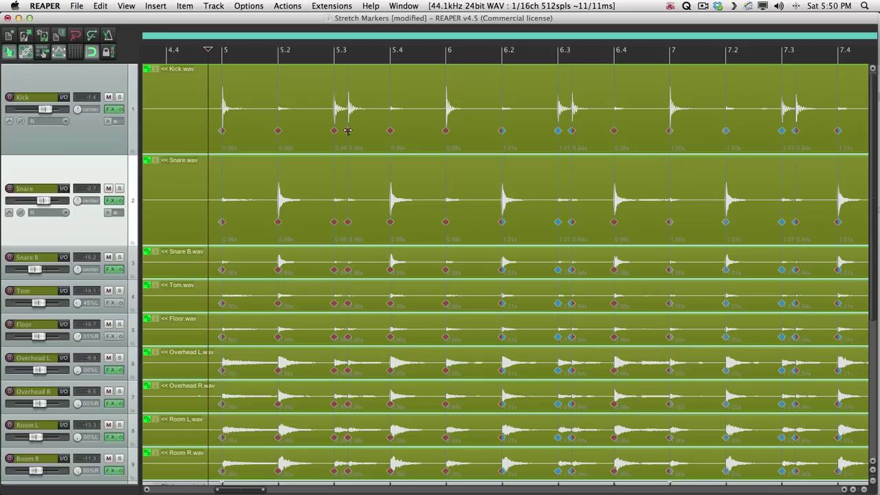
pyautogui.keyDown('alt'); pyautogui.click(347, 131); pyautogui.keyUp('alt')
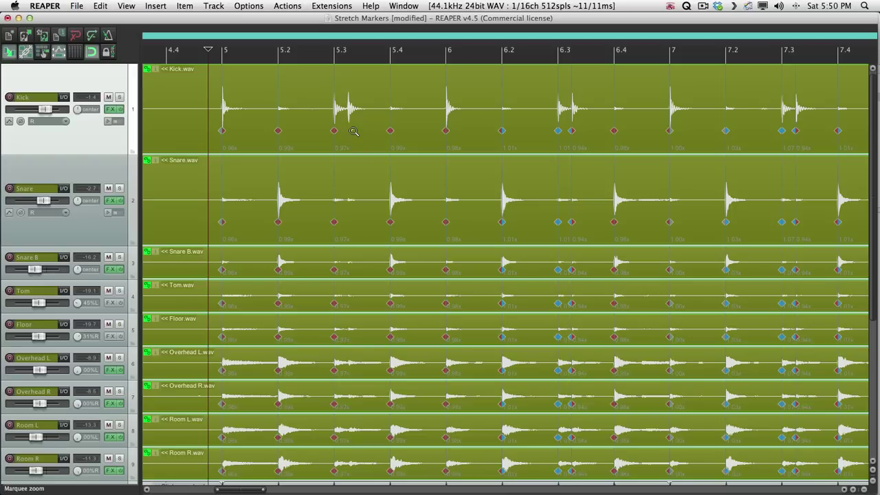
pyautogui.click(295, 82)
pyautogui.press('space')
pyautogui.scroll(2, 314, 145)
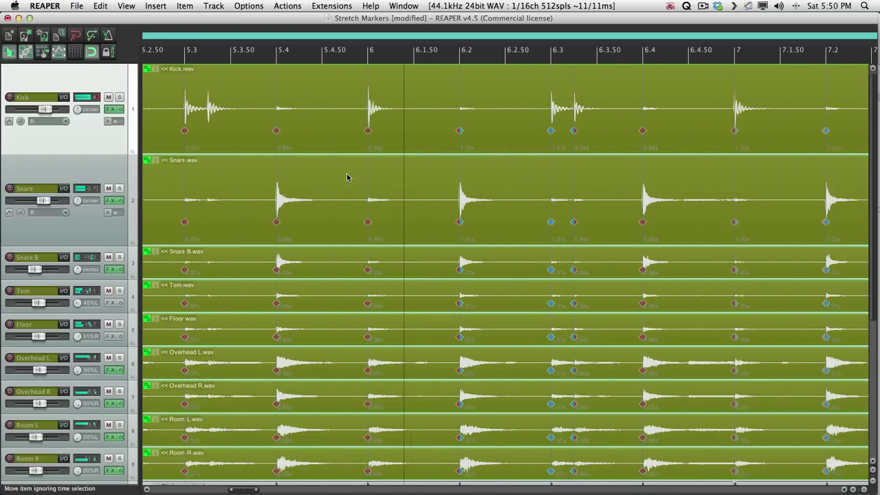
pyautogui.press('space')
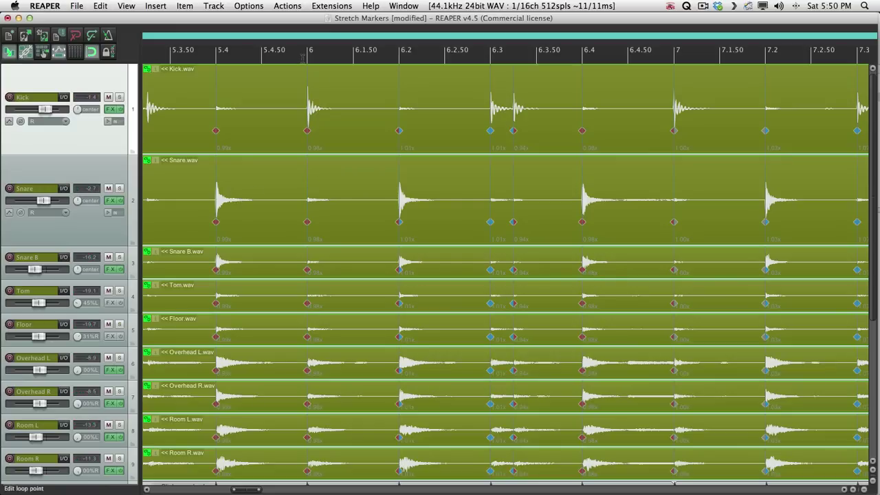
# - Remove the stretch marker on the flam after 6.3 and play back from beat 6.2
pyautogui.keyDown('alt'); pyautogui.click(514, 131); pyautogui.keyUp('alt')
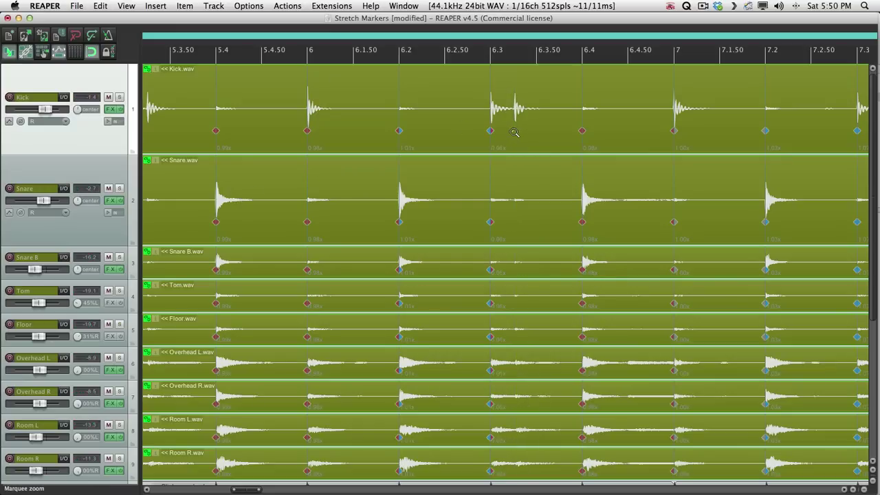
pyautogui.click(400, 79)
pyautogui.press('space')
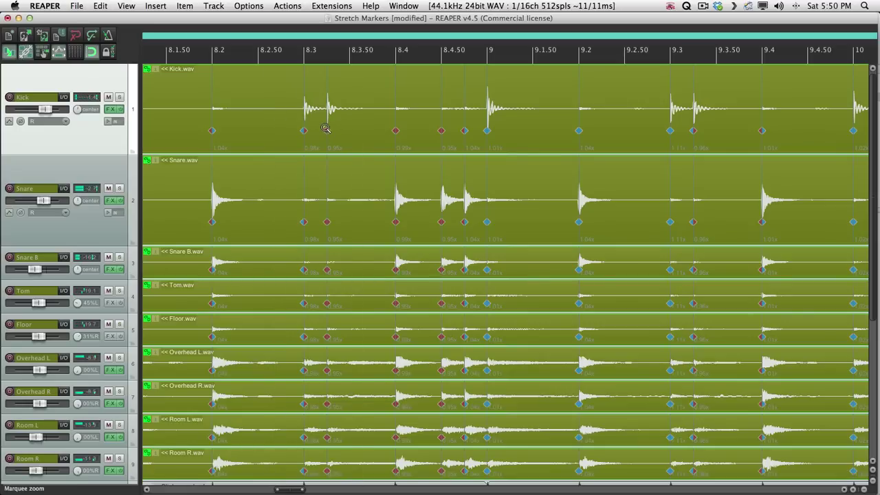
# - Remove the stretch marker on the flam after 8.3 and audition from beat 8.3
pyautogui.keyDown('alt'); pyautogui.click(326, 131); pyautogui.keyUp('alt')
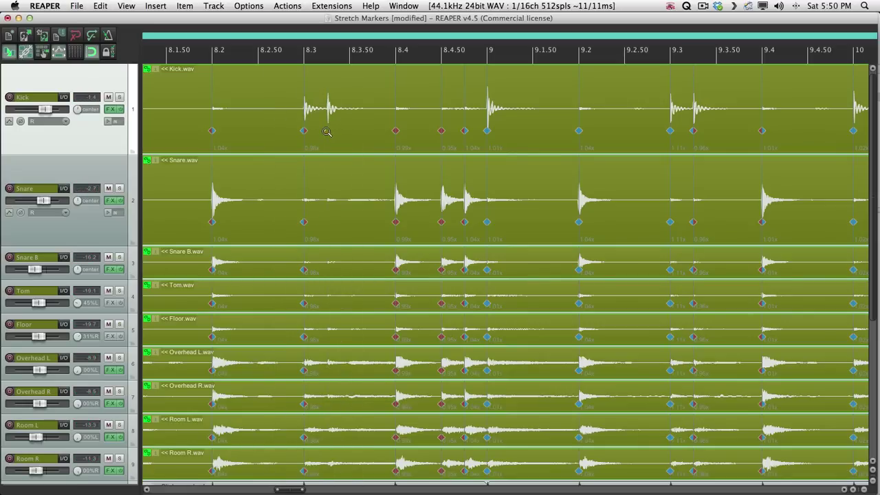
pyautogui.click(313, 60)
pyautogui.press('space')
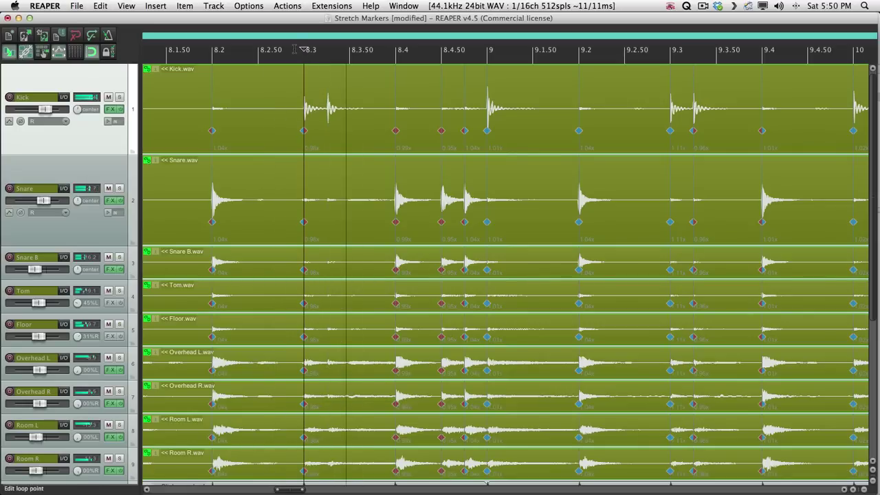
pyautogui.press('space')
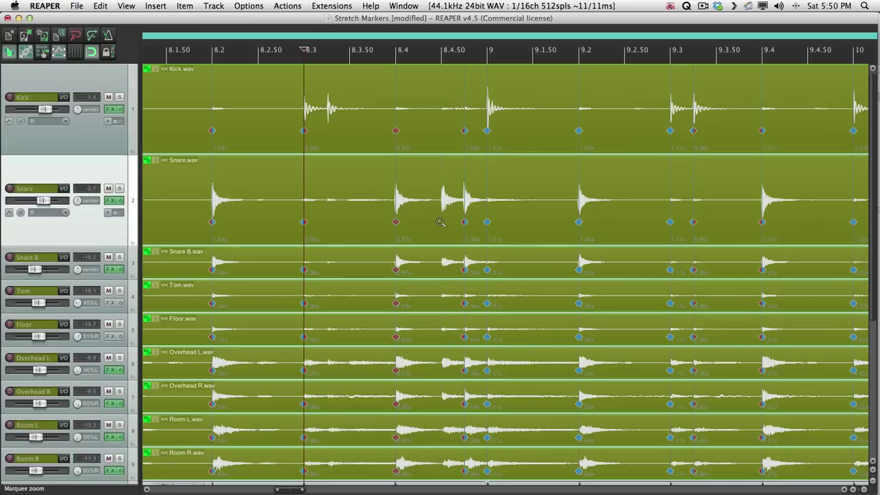
# - Remove the stretch markers on two fill hits near 8.4.50 and replay the fill
pyautogui.keyDown('alt'); pyautogui.click(440, 222); pyautogui.keyUp('alt')
pyautogui.keyDown('alt'); pyautogui.click(465, 222); pyautogui.keyUp('alt')
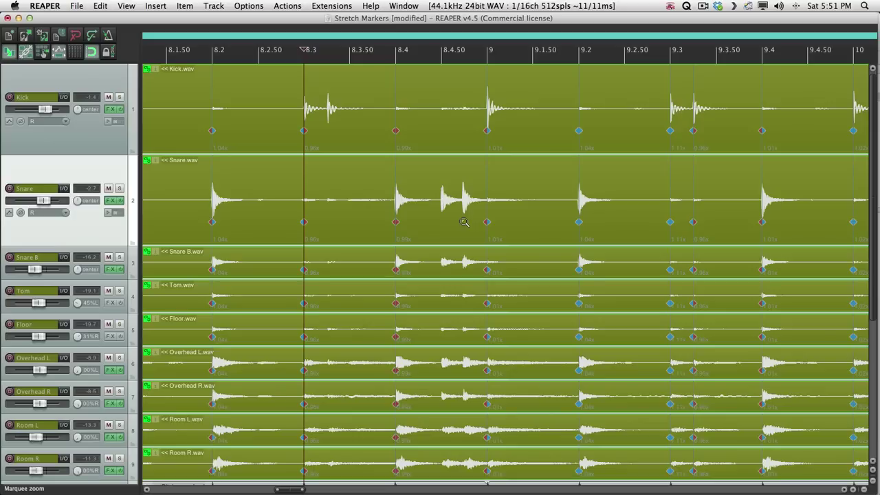
pyautogui.press('space')
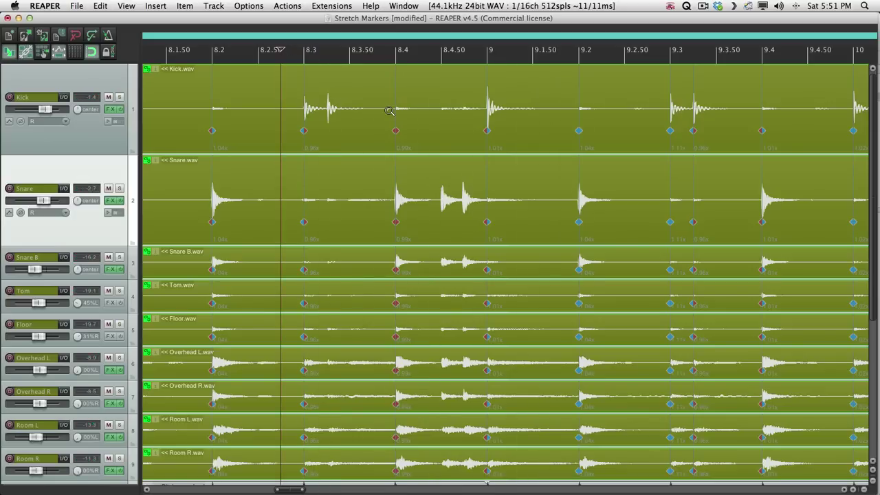
pyautogui.press('space')
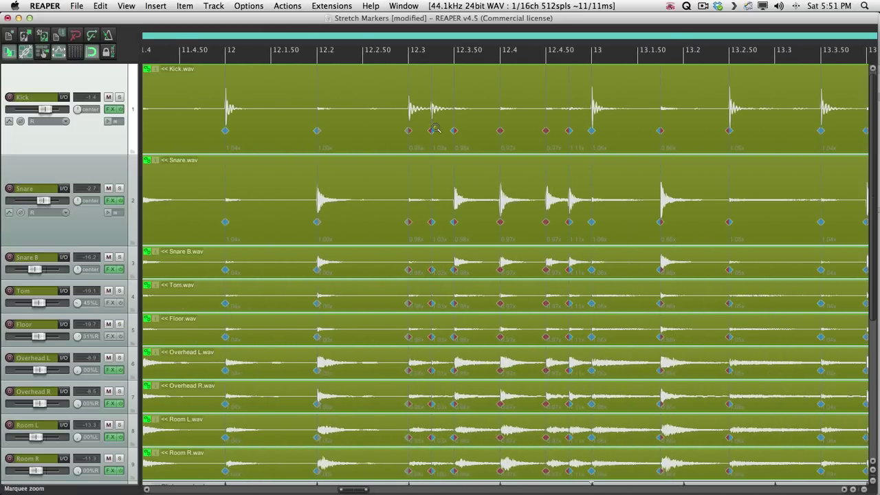
# - Remove the stretch markers on the flam after 12.3 and the three fill hits before bar 13
pyautogui.keyDown('alt'); pyautogui.click(431, 130); pyautogui.keyUp('alt')
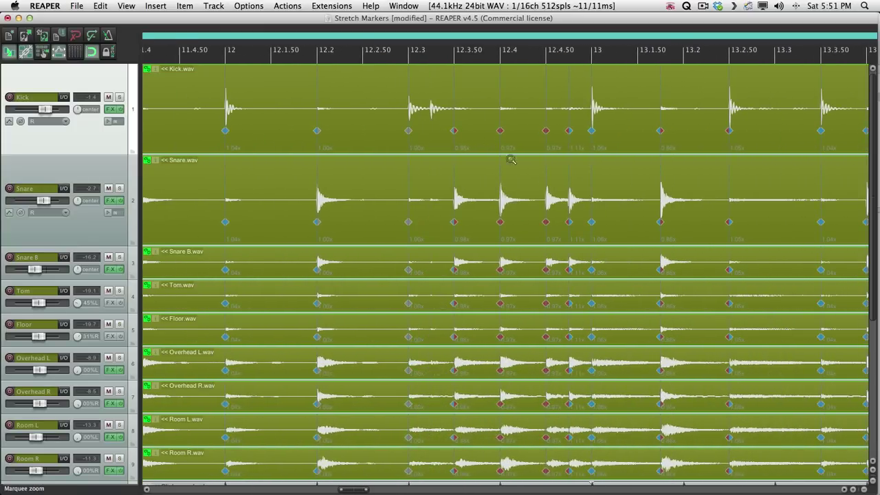
pyautogui.keyDown('alt'); pyautogui.click(500, 130); pyautogui.keyUp('alt')
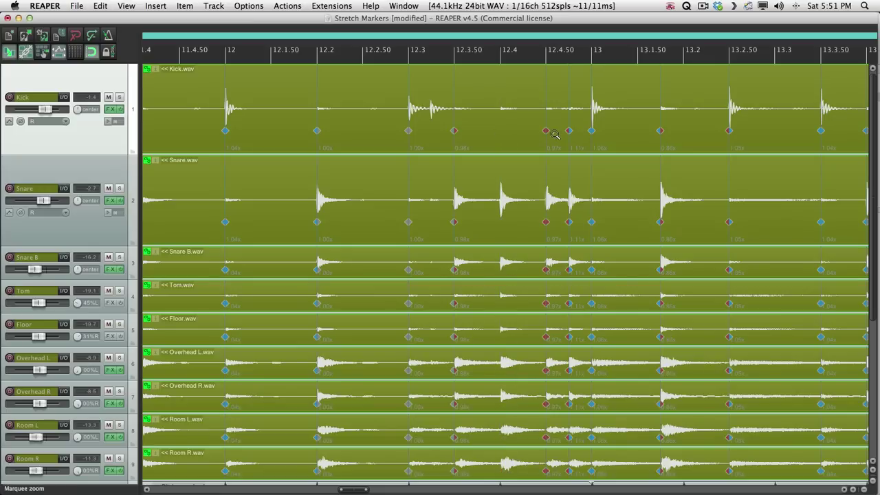
pyautogui.keyDown('alt'); pyautogui.click(546, 131); pyautogui.keyUp('alt')
pyautogui.keyDown('alt'); pyautogui.click(569, 131); pyautogui.keyUp('alt')
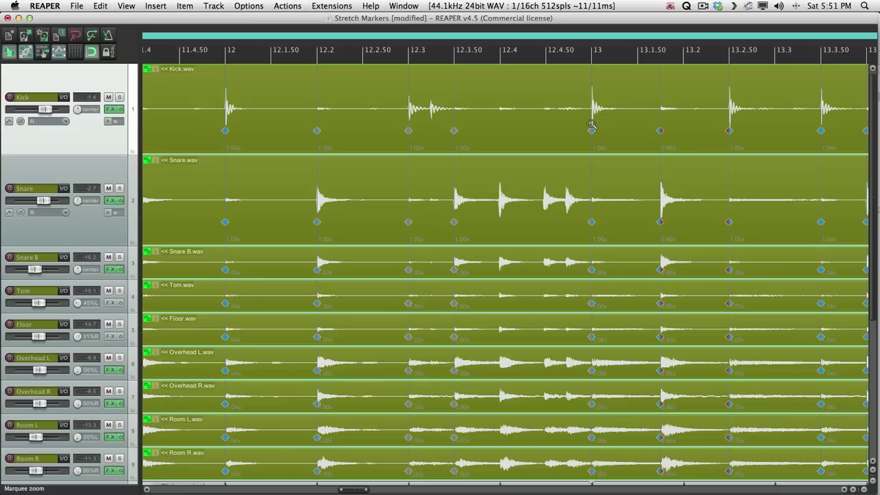
# - Audition the edited bar 12 fill, playing from inside bar 12 and then from earlier
pyautogui.click(386, 49)
pyautogui.press('space')
pyautogui.press('space')
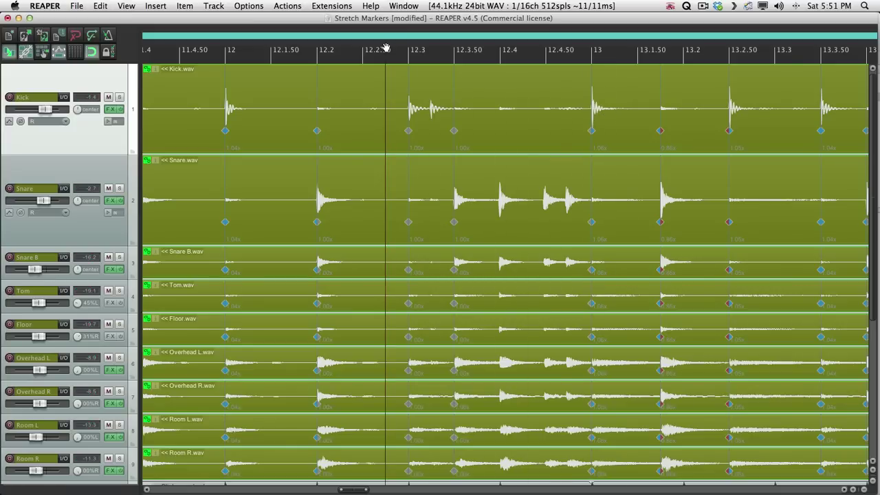
pyautogui.click(219, 50)
pyautogui.press('space')
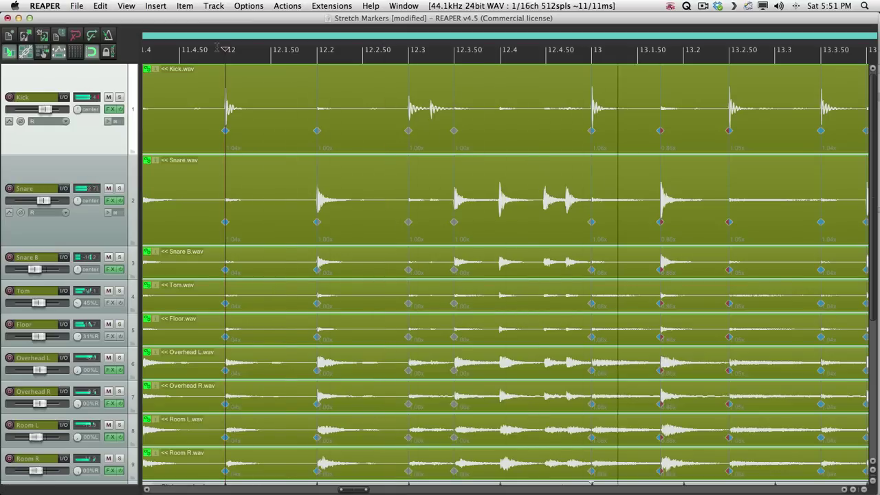
pyautogui.press('space')
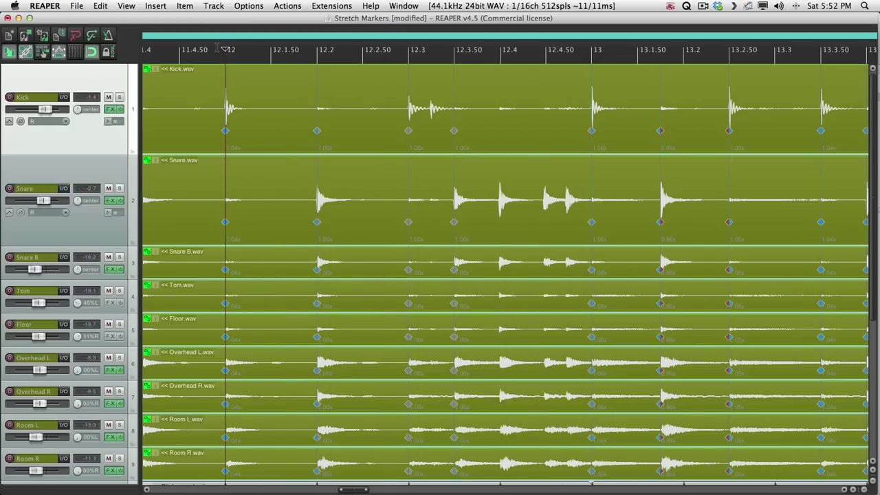